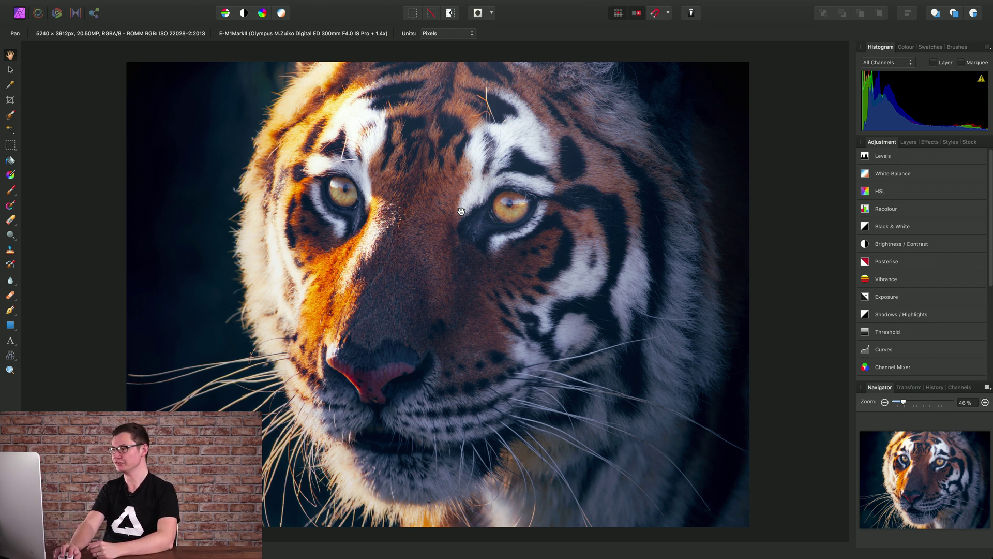
Switch the right-hand panel to Layers to reveal the tiger photo's Background layer.
left_click(910, 143)
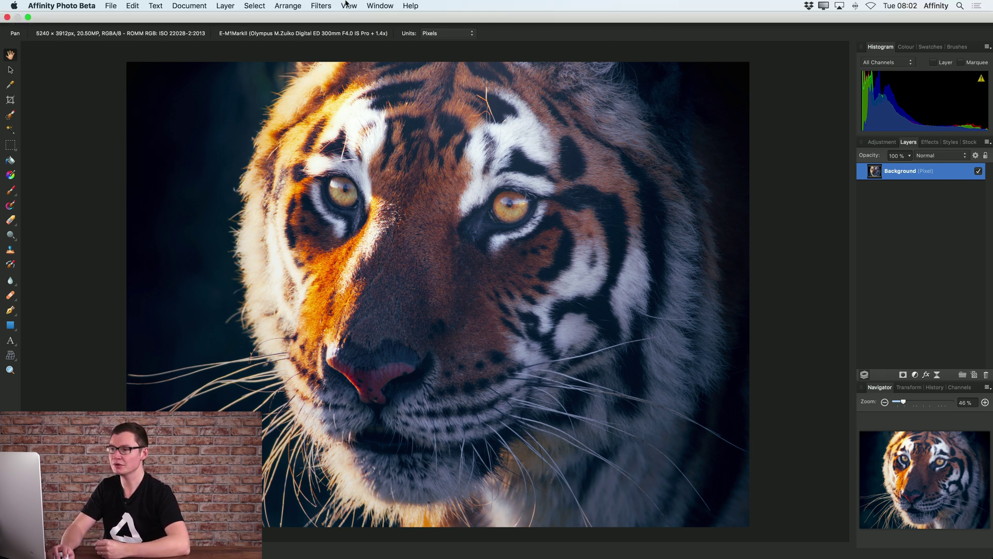
Add a live Pinch / Punch filter layer from Layer > New Live Filter Layer > Distort.
left_click(323, 5)
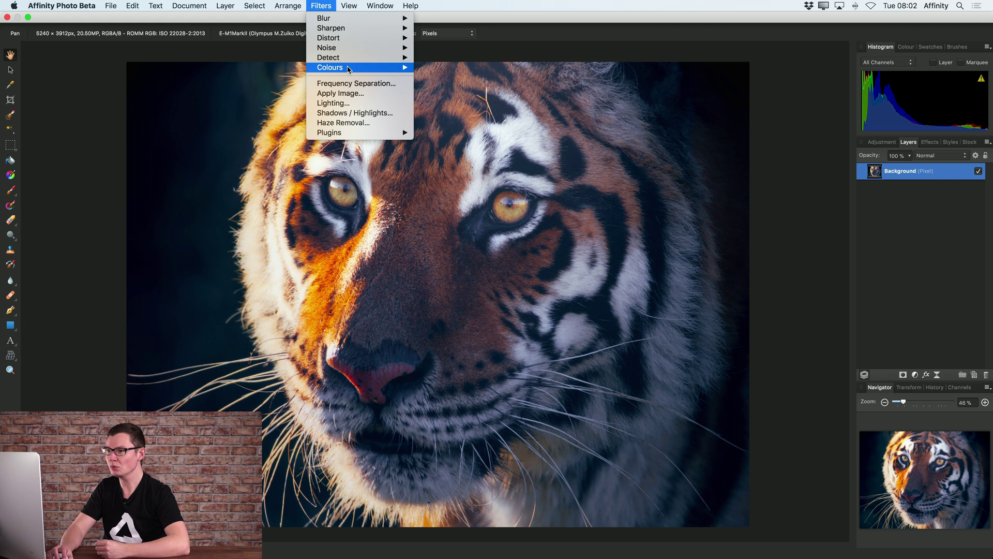
mouse_move(371, 49)
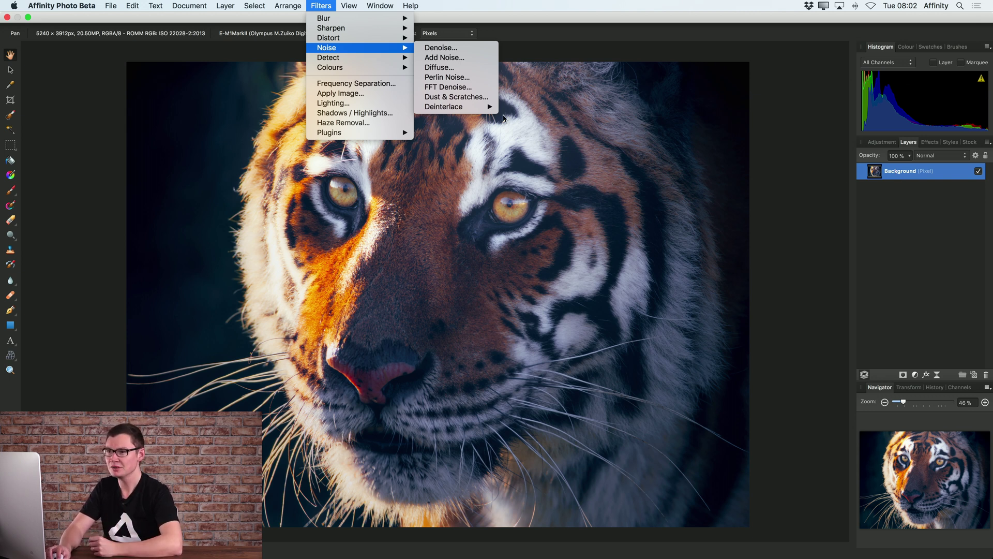
mouse_move(230, 7)
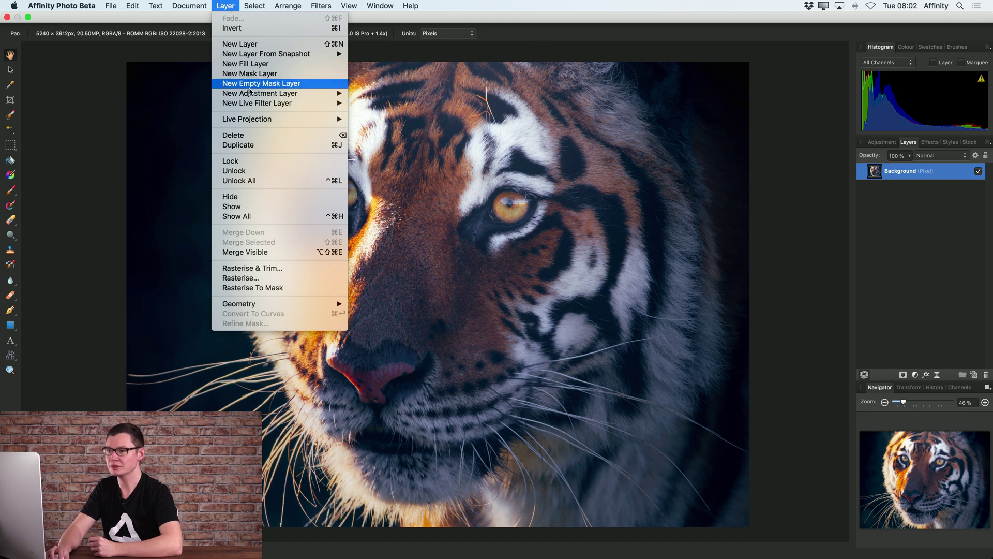
mouse_move(256, 105)
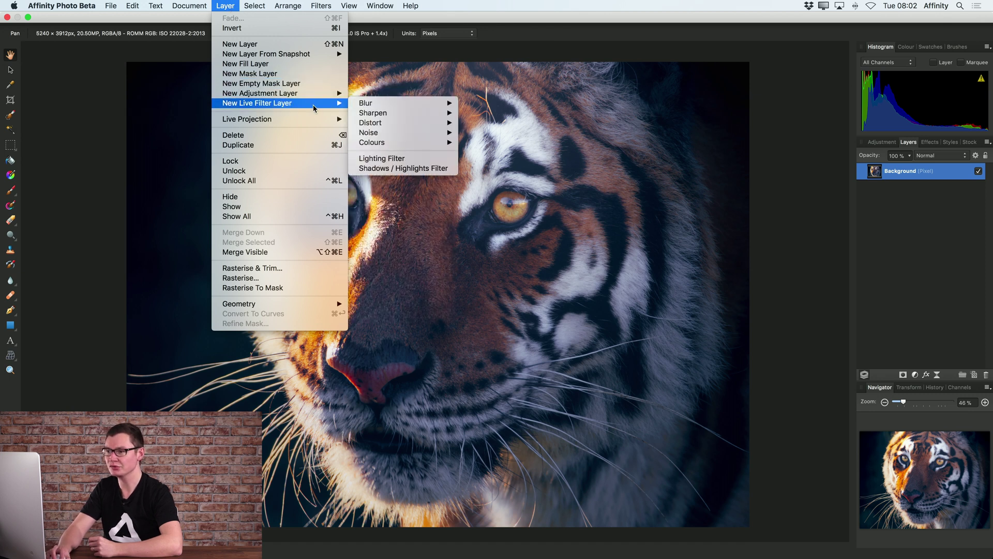
mouse_move(410, 126)
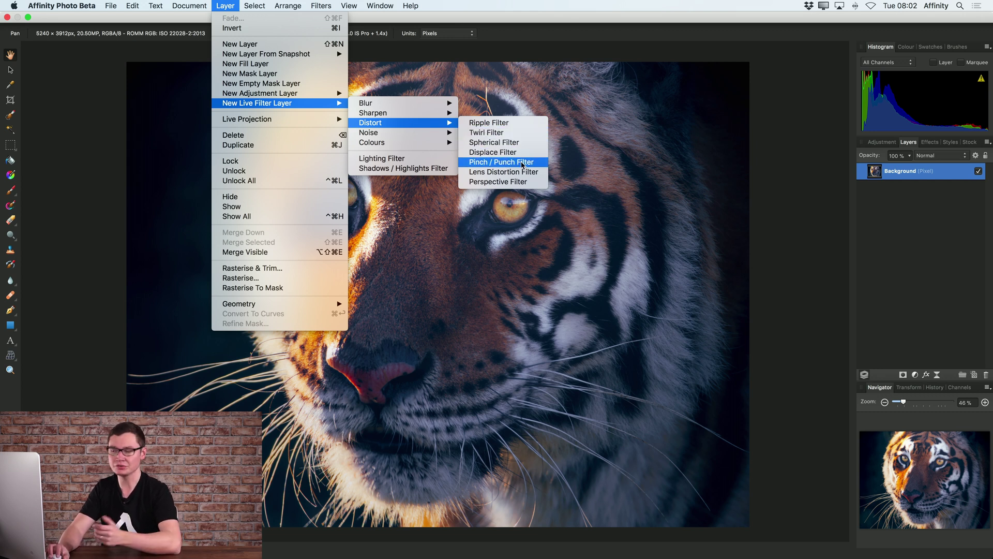
left_click(529, 162)
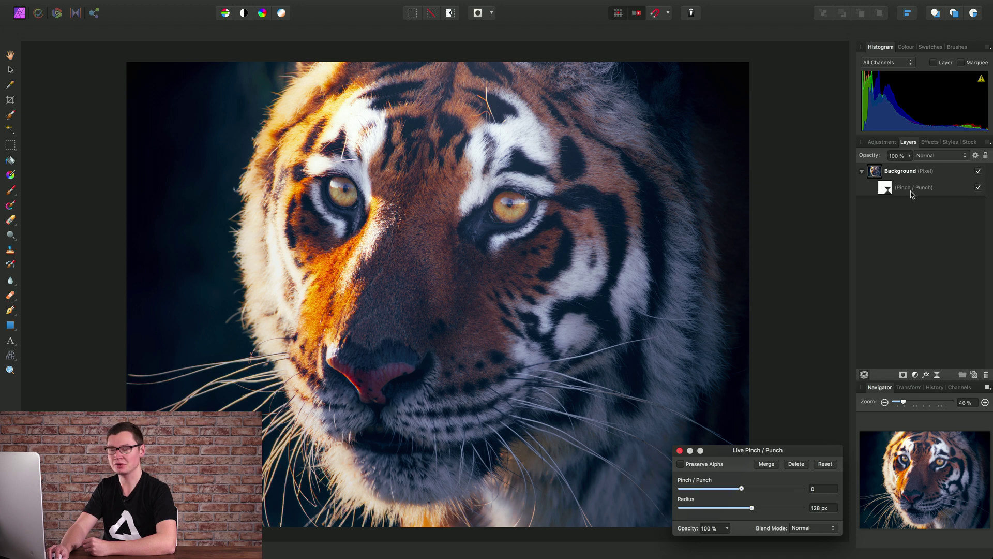
Set Pinch / Punch to 35.739 with a 493.2 px radius, centred on the tiger's left eye.
left_click_drag(774, 451, 726, 202)
left_click_drag(703, 258, 746, 258)
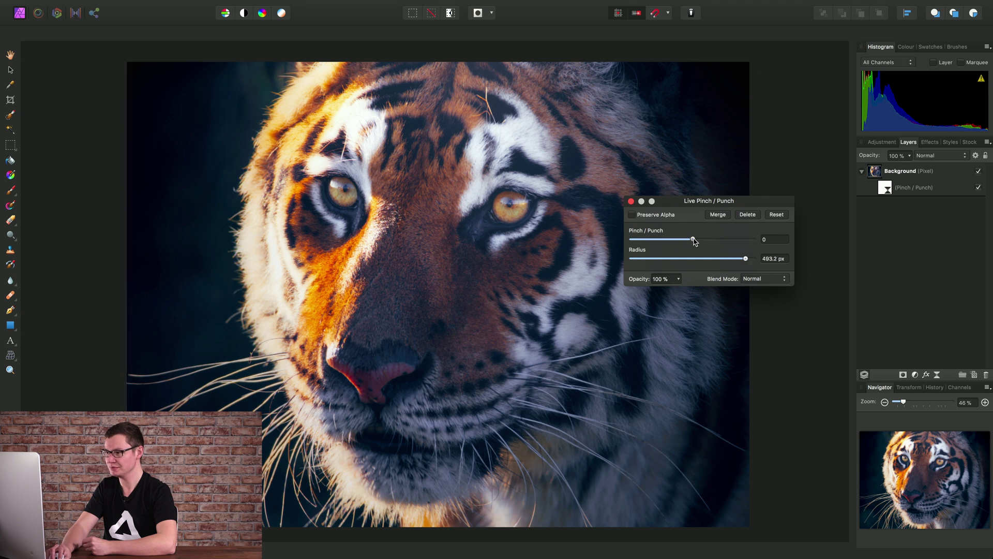
left_click_drag(693, 239, 715, 240)
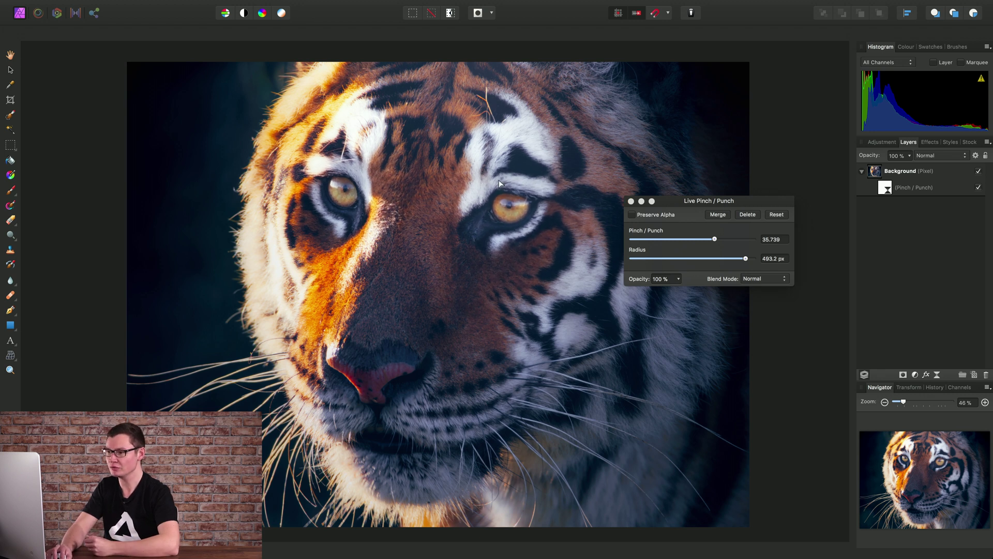
left_click_drag(383, 197, 346, 190)
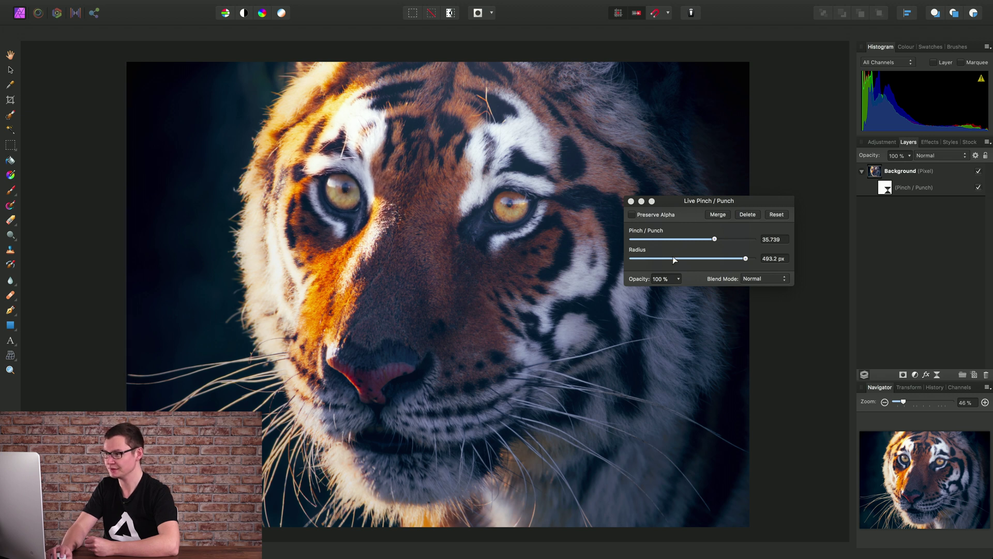
left_click(631, 202)
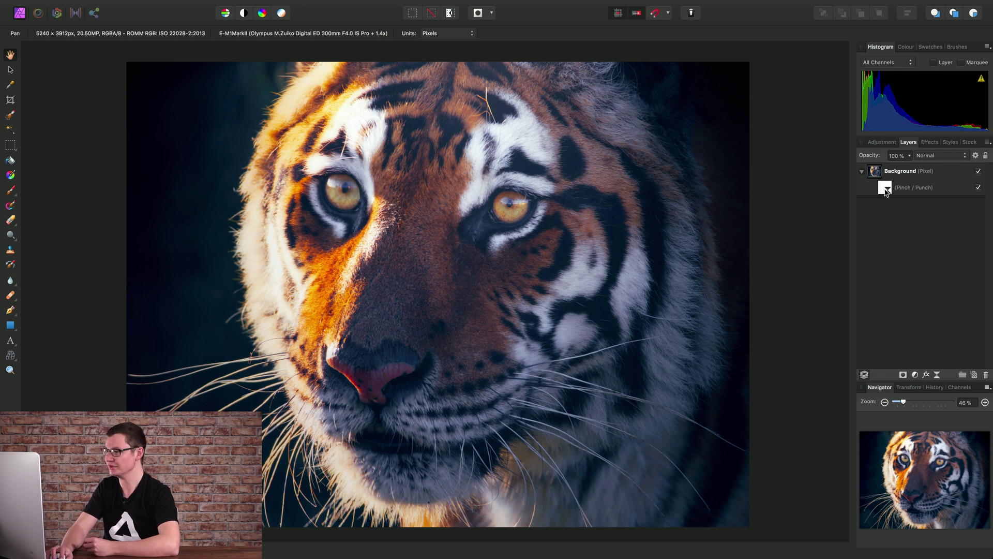
Duplicate the Pinch / Punch filter layer.
left_click(886, 190)
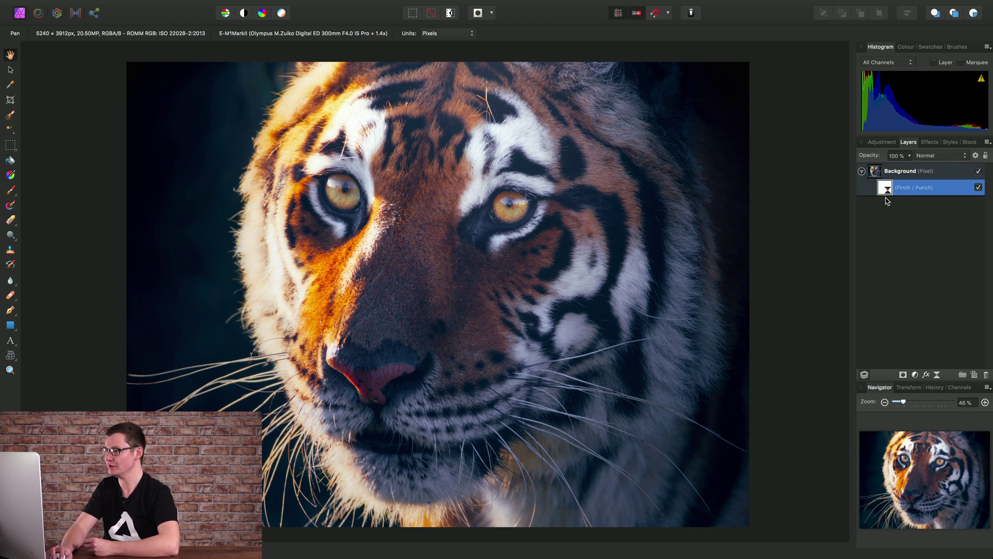
left_click(231, 6)
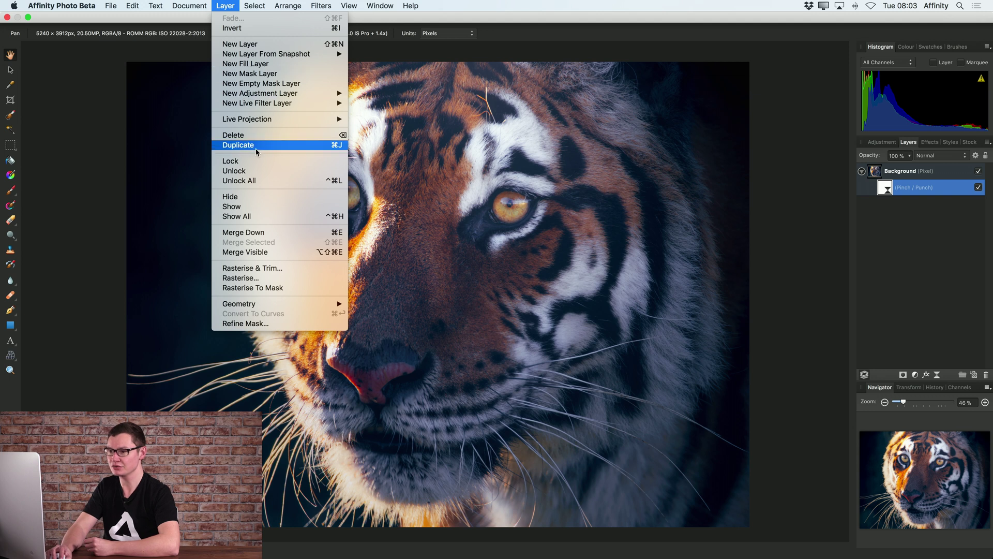
left_click(271, 146)
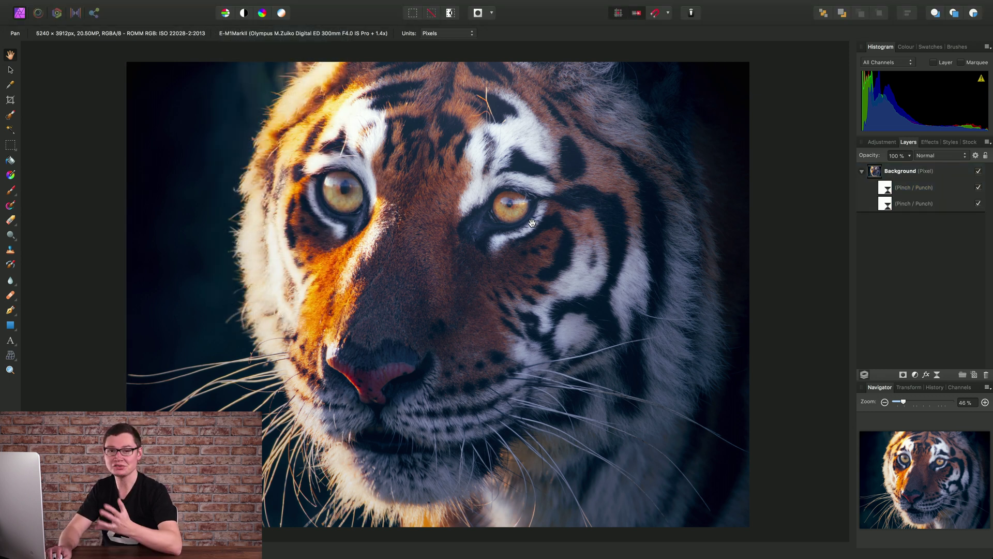
Move the copy's bulge centre onto the tiger's right-hand eye.
double_click(885, 203)
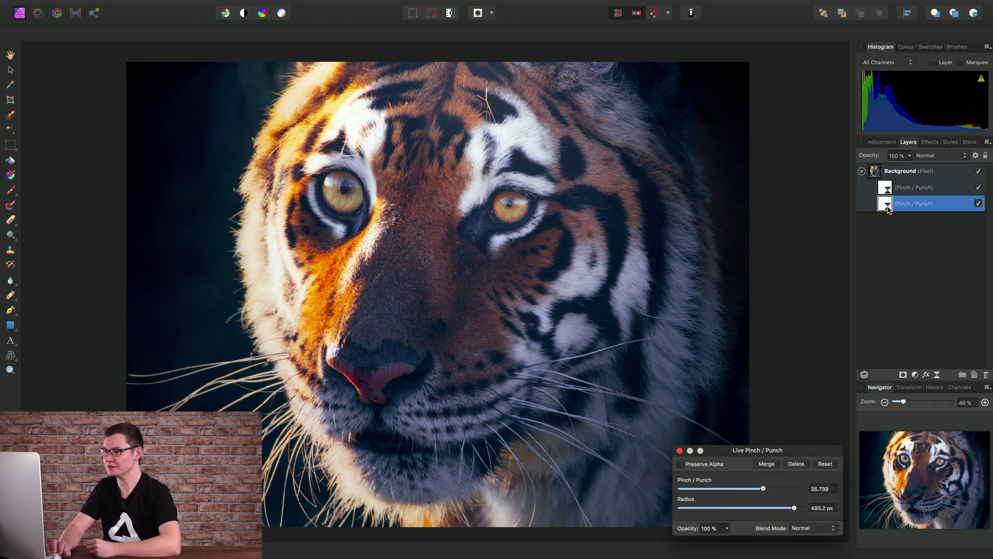
left_click(425, 202)
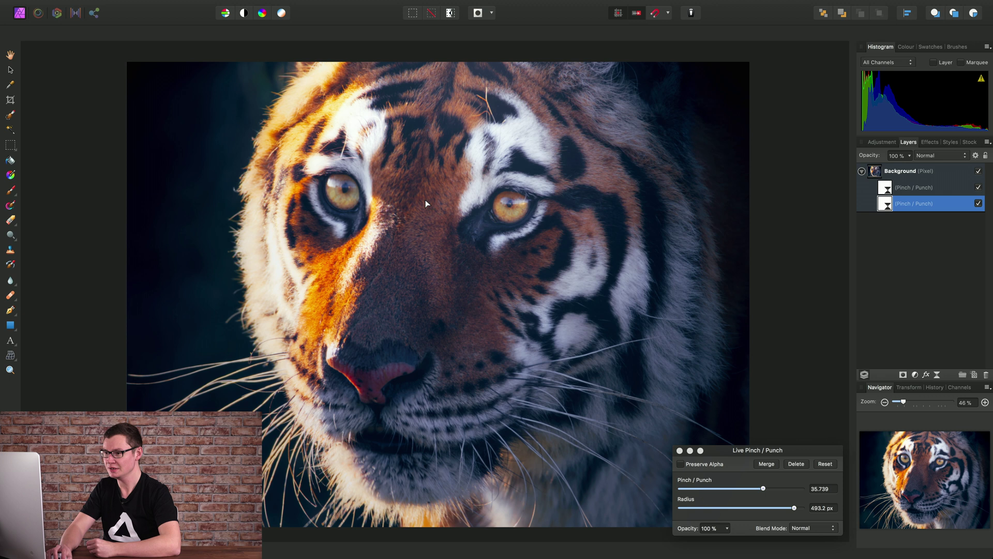
left_click_drag(425, 201, 511, 205)
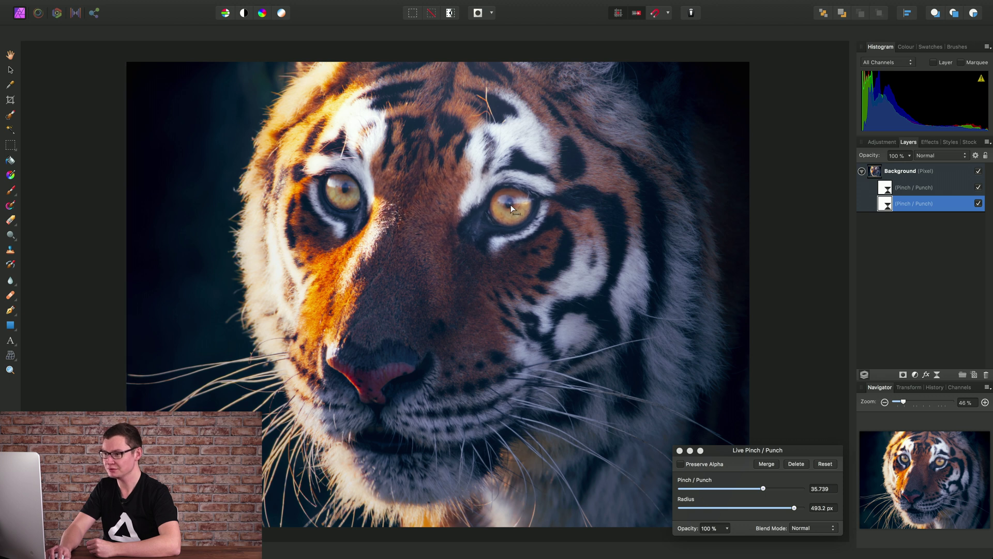
Compare the tiger with both Pinch / Punch layers hidden then shown, and select Background.
left_click(680, 450)
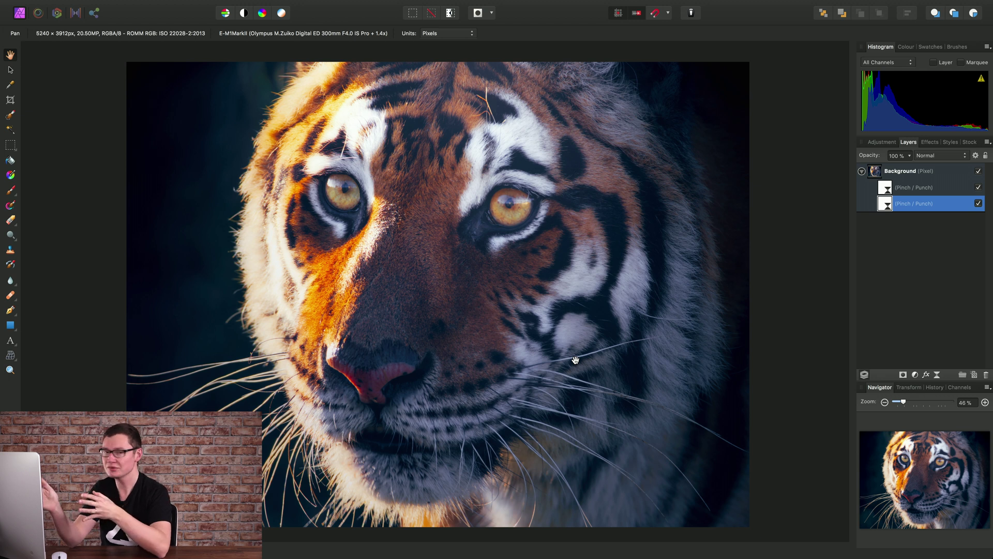
left_click(978, 188)
left_click(978, 203)
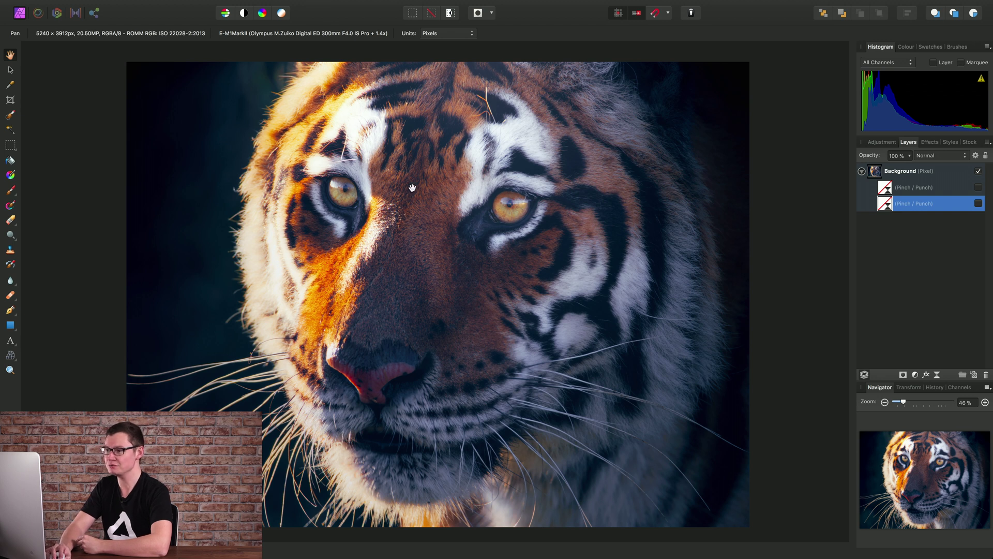
left_click(978, 204)
left_click(978, 189)
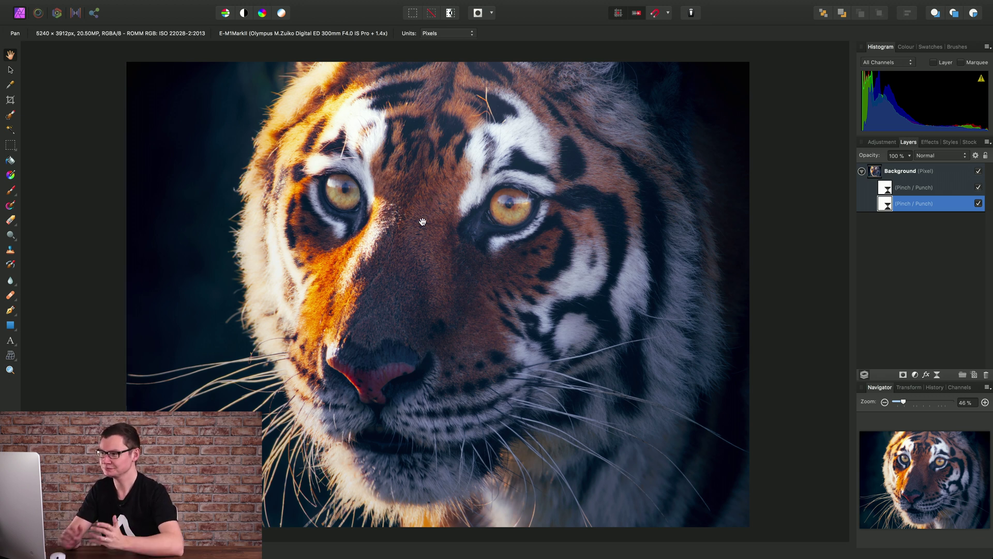
left_click(918, 174)
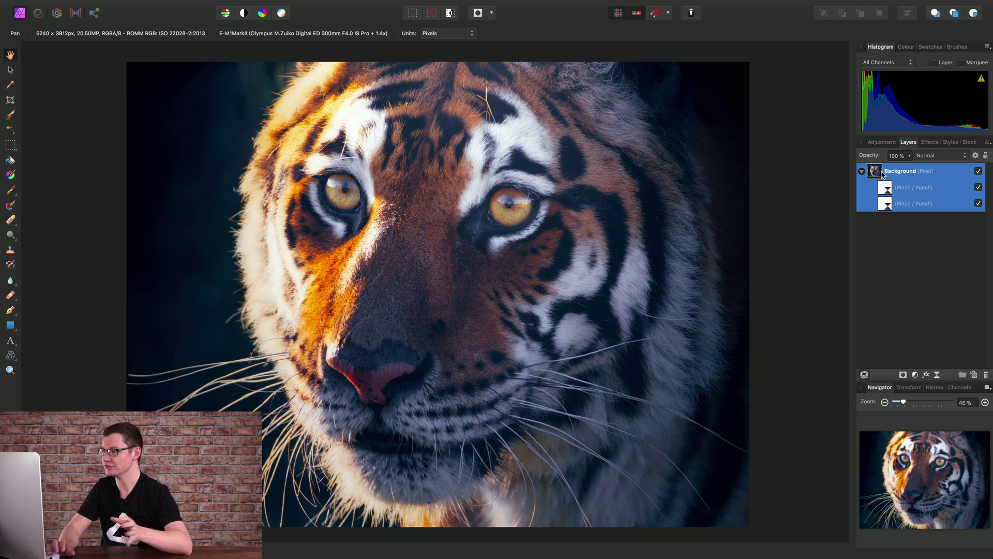
Deselect all layers from the Select menu.
mouse_move(441, 3)
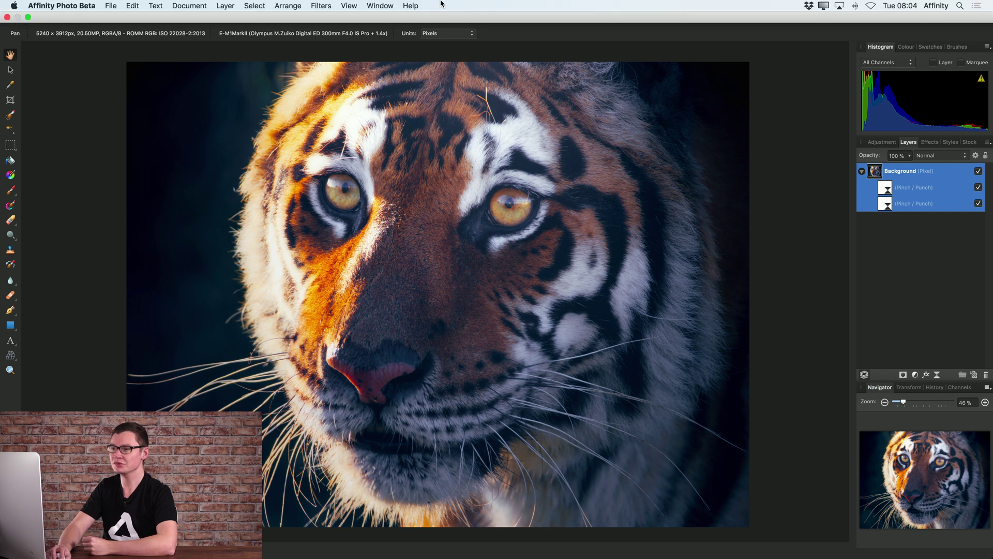
left_click(262, 7)
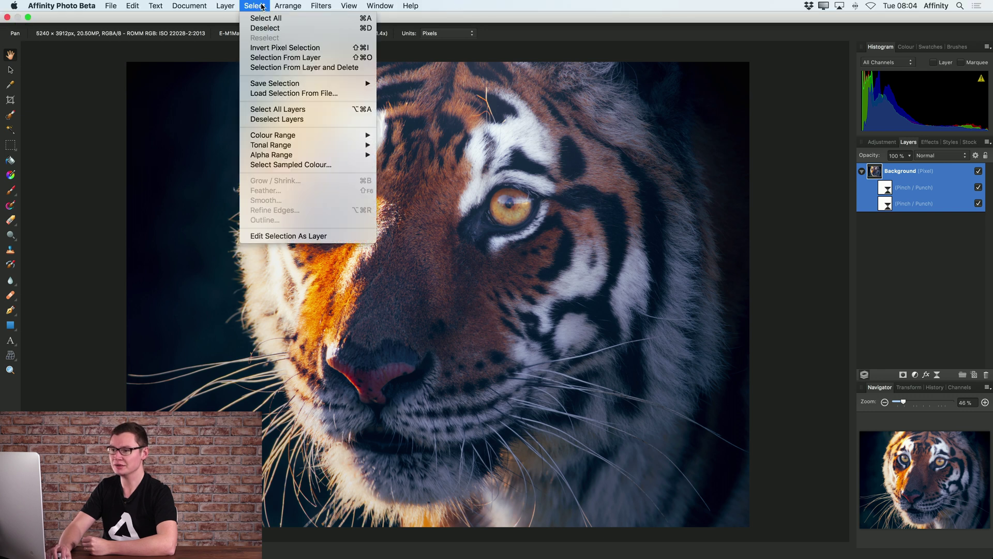
left_click(308, 122)
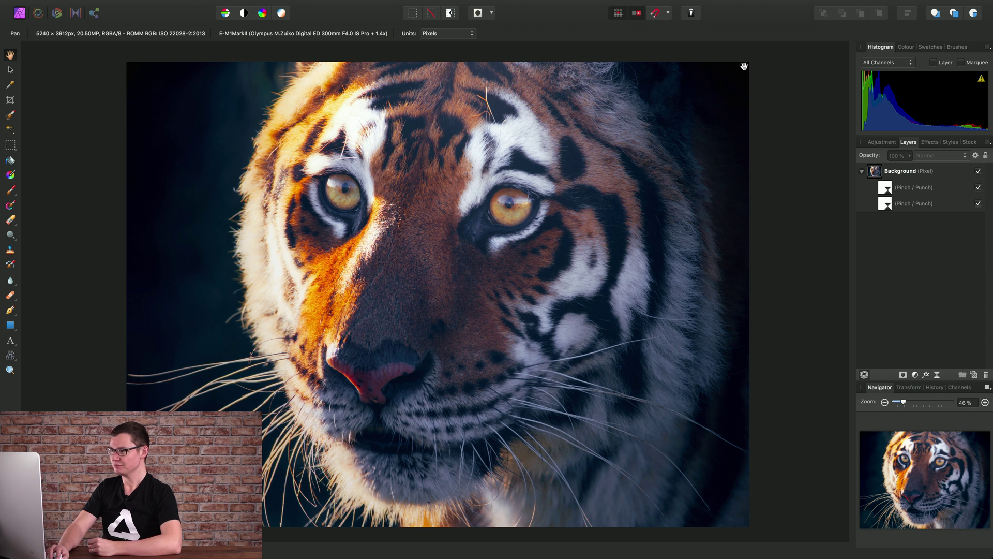
Set the Assistant's 'Adding filter layer to selection' to 'Add filter as new layer', then reselect Background.
left_click(691, 15)
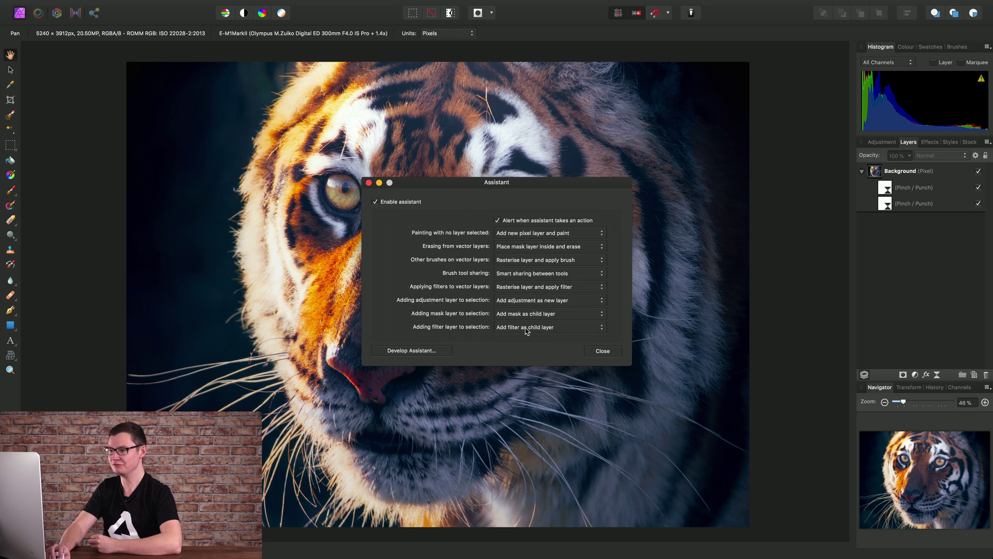
left_click(574, 330)
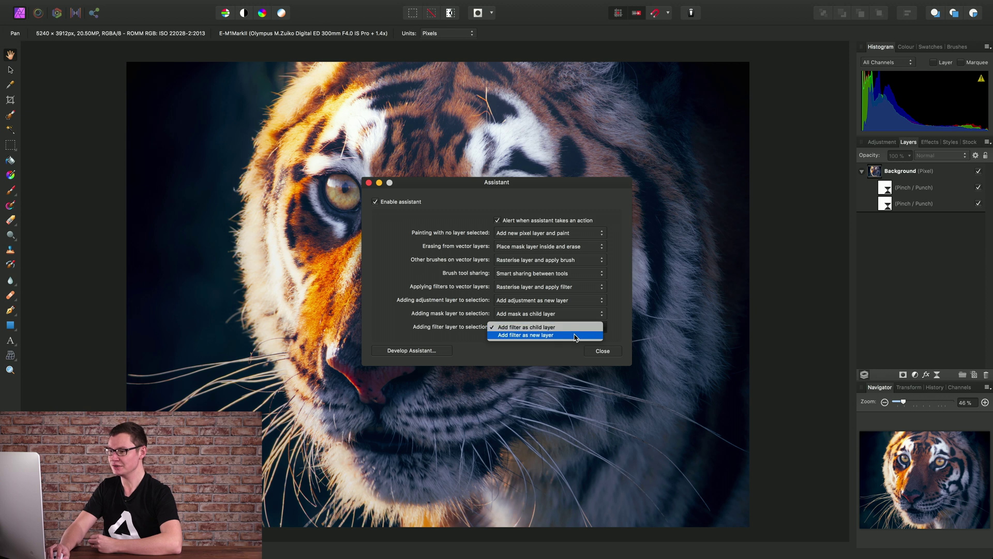
left_click(527, 335)
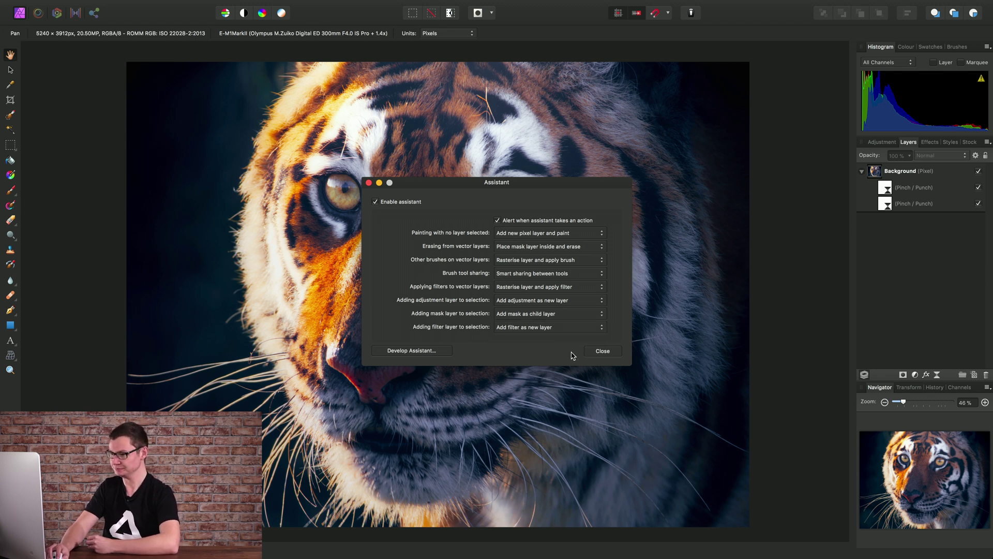
left_click(606, 353)
left_click(911, 173)
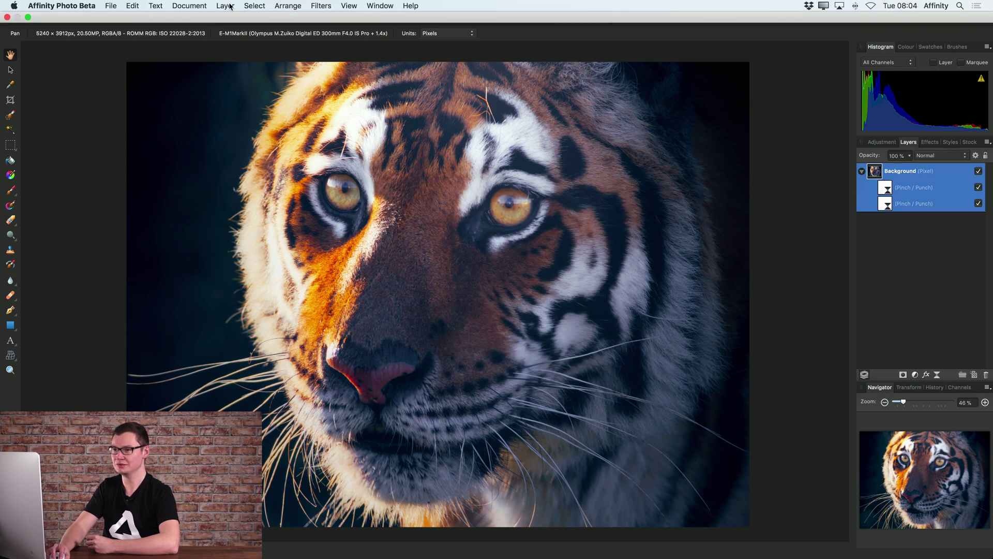
Add a live Lighting filter layer and aim its spot light down onto the tiger's face.
left_click(230, 6)
mouse_move(292, 103)
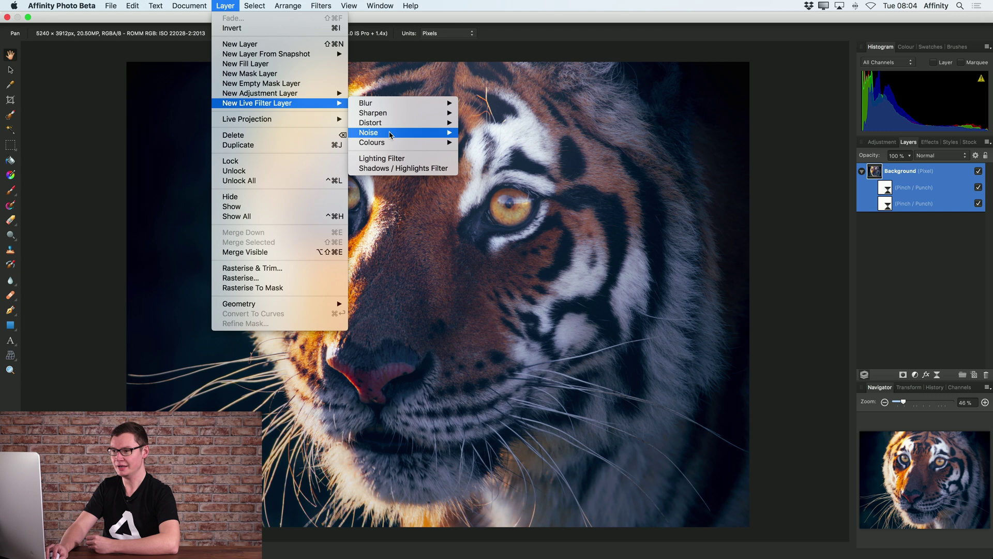
left_click(413, 160)
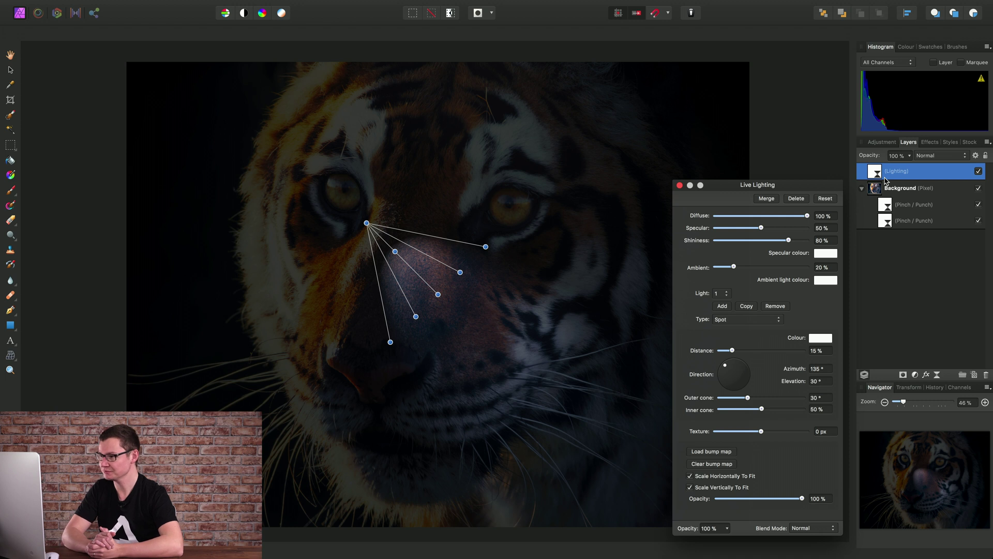
scroll(460, 297, "down", 2)
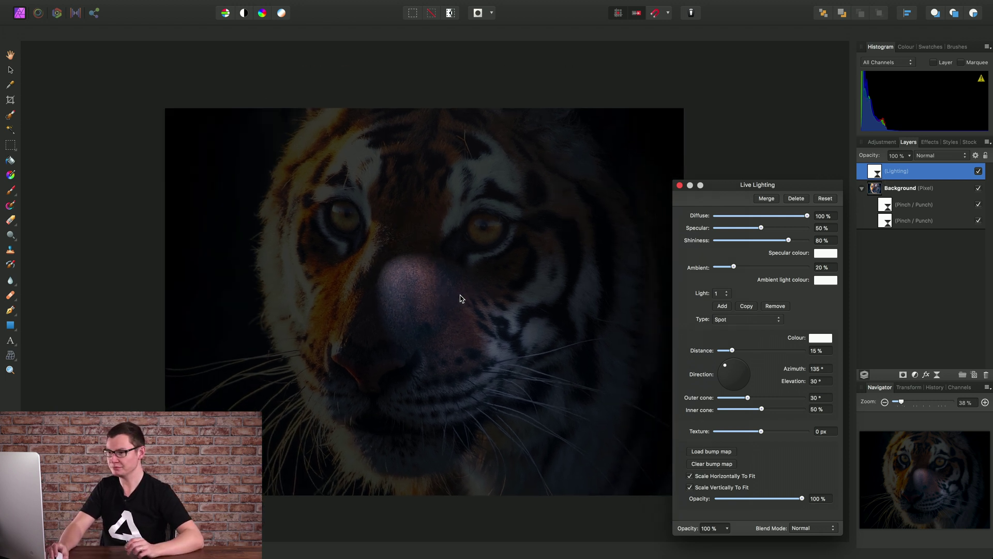
left_click_drag(357, 246, 549, 4)
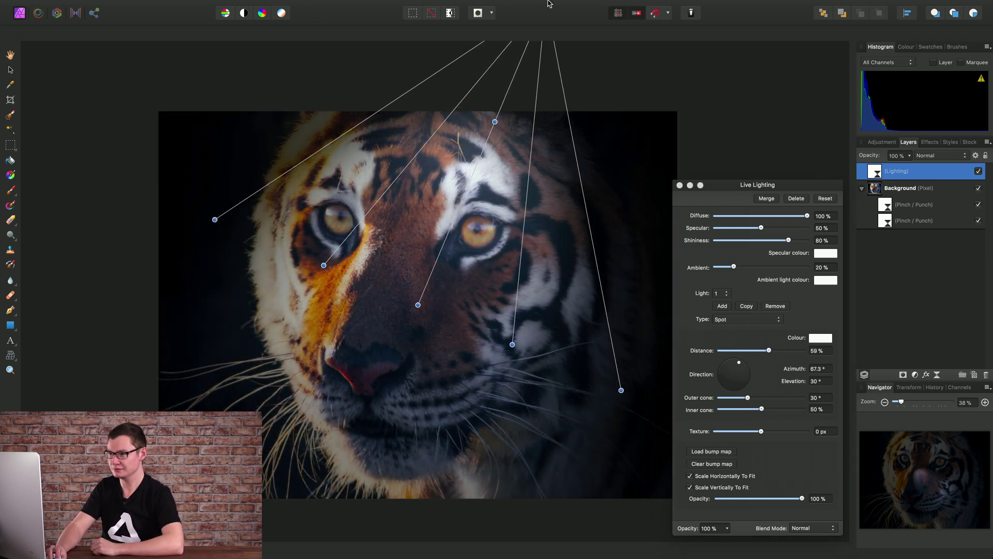
left_click_drag(512, 344, 452, 316)
scroll(467, 335, "down", 1)
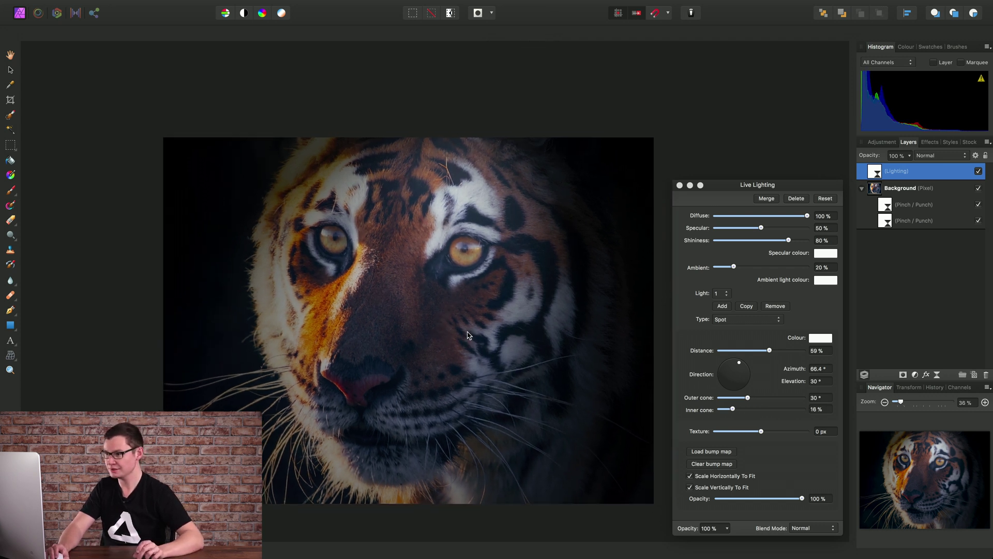
left_click_drag(598, 407, 595, 403)
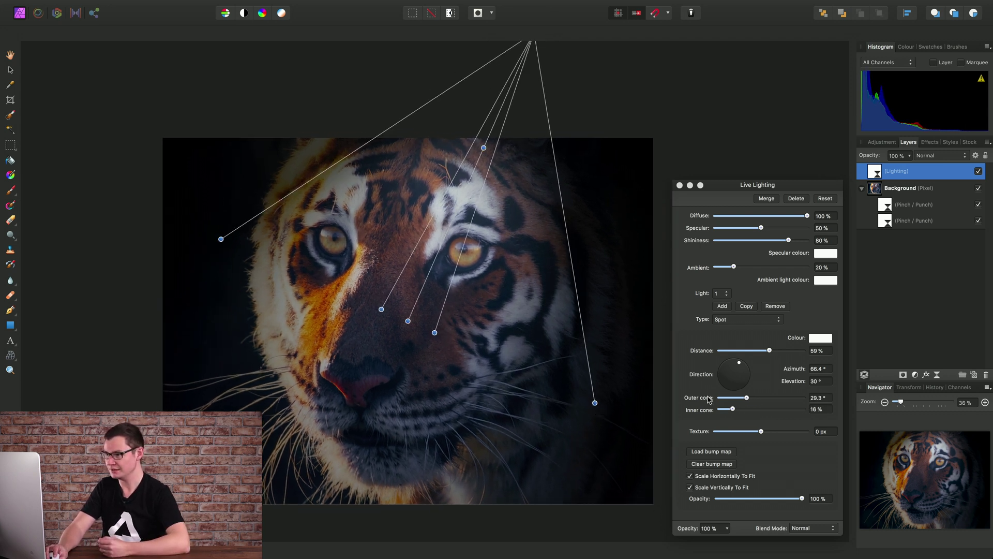
Add a second spot light above the tiger and tighten its inner and outer cones.
left_click(723, 306)
left_click_drag(356, 270, 577, 3)
left_click_drag(508, 375, 442, 339)
left_click_drag(623, 433, 528, 426)
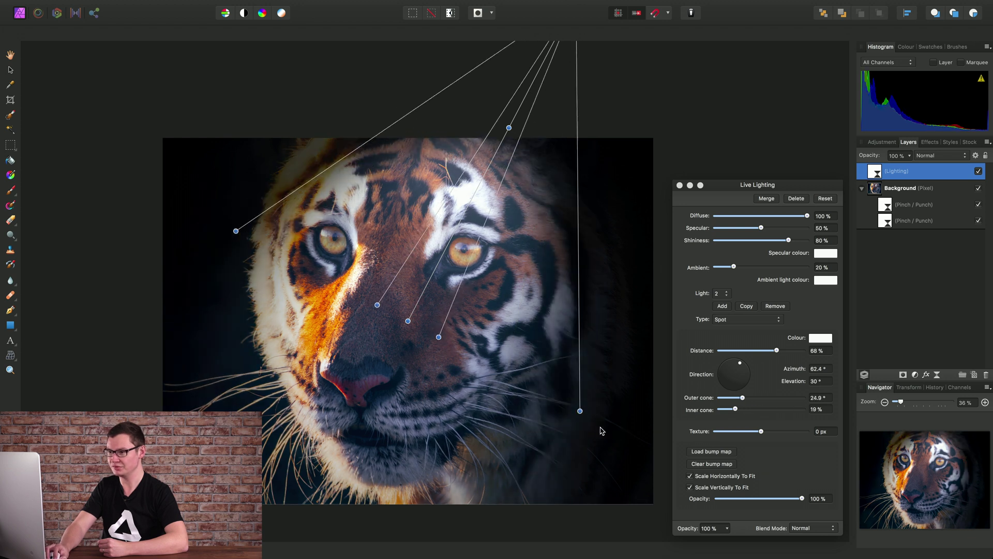
left_click_drag(580, 410, 620, 432)
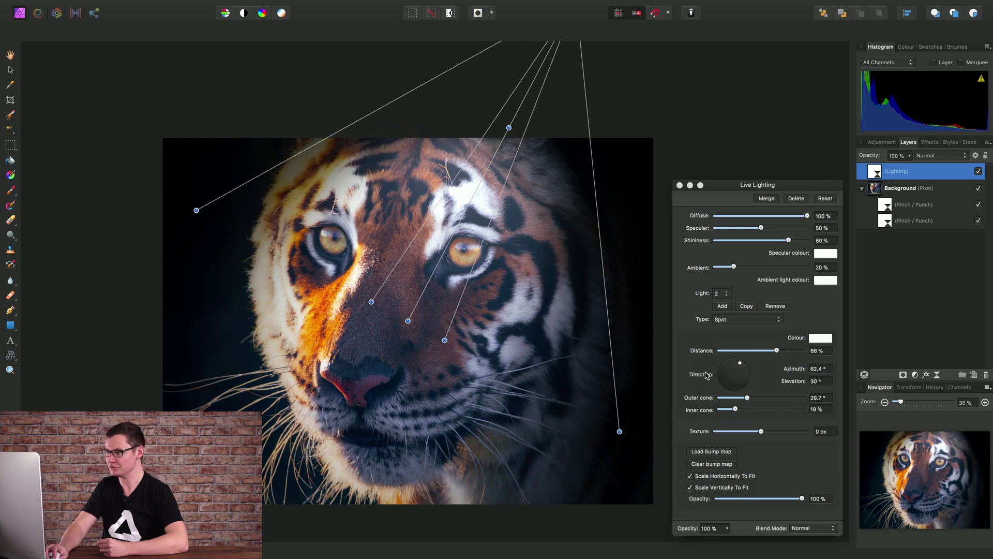
Close the Lighting settings and toggle the Lighting layer off and back on to compare.
left_click(679, 185)
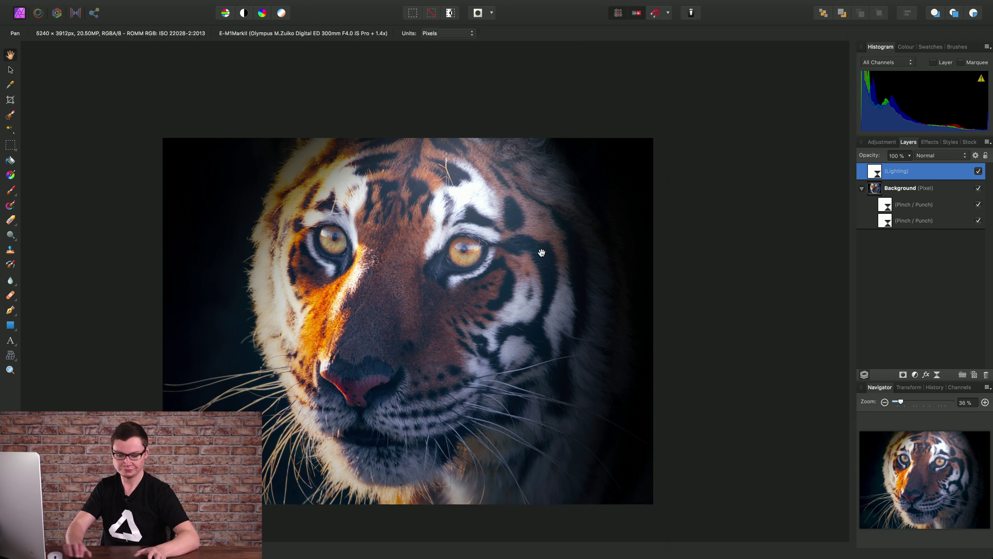
scroll(542, 252, "up", 3)
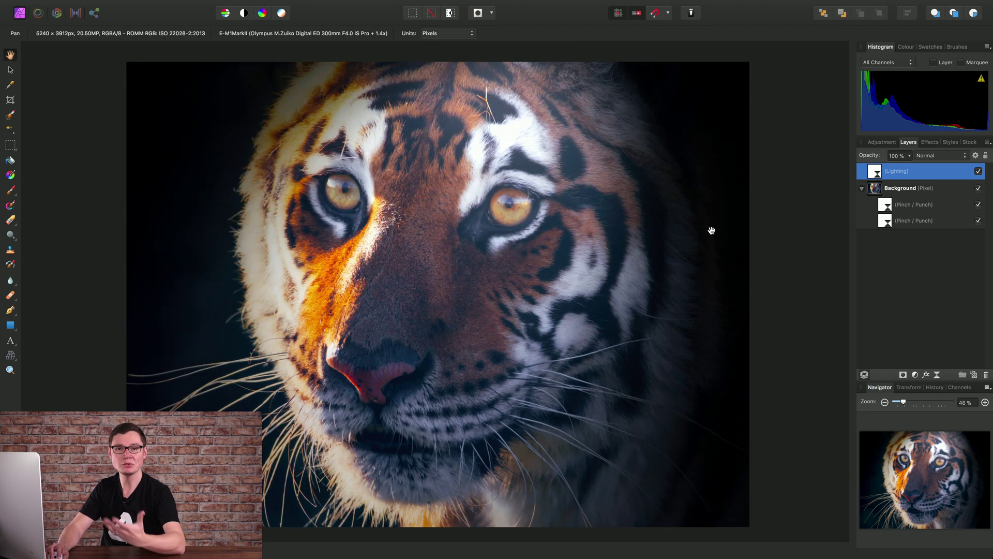
left_click(978, 171)
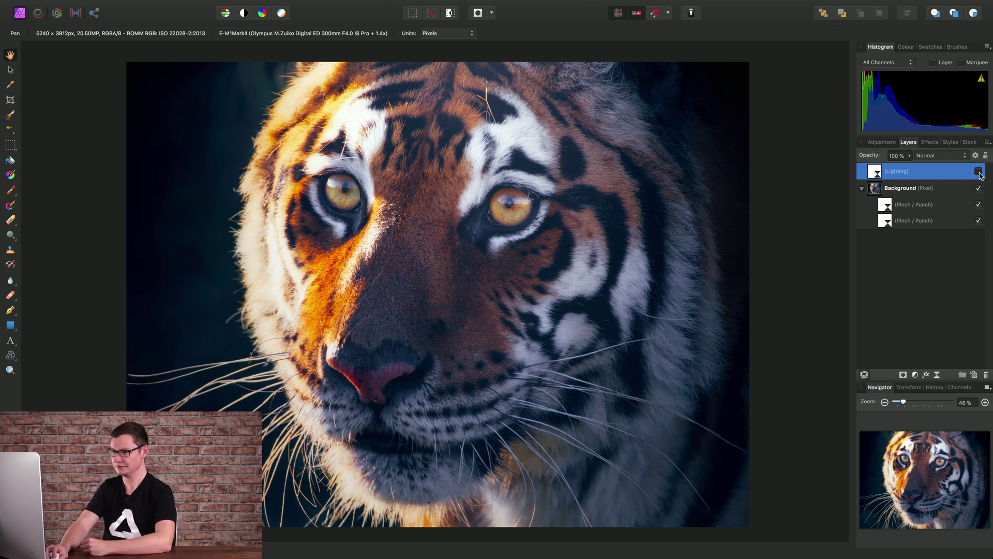
left_click(979, 173)
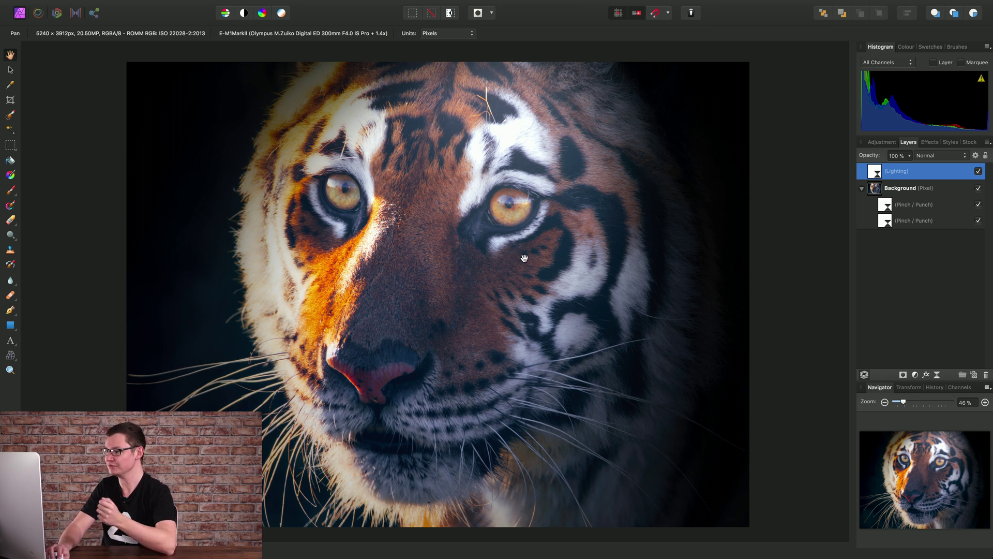
Add a live Unsharp Mask layer with an 8.9 px radius and factor 4.
left_click(938, 375)
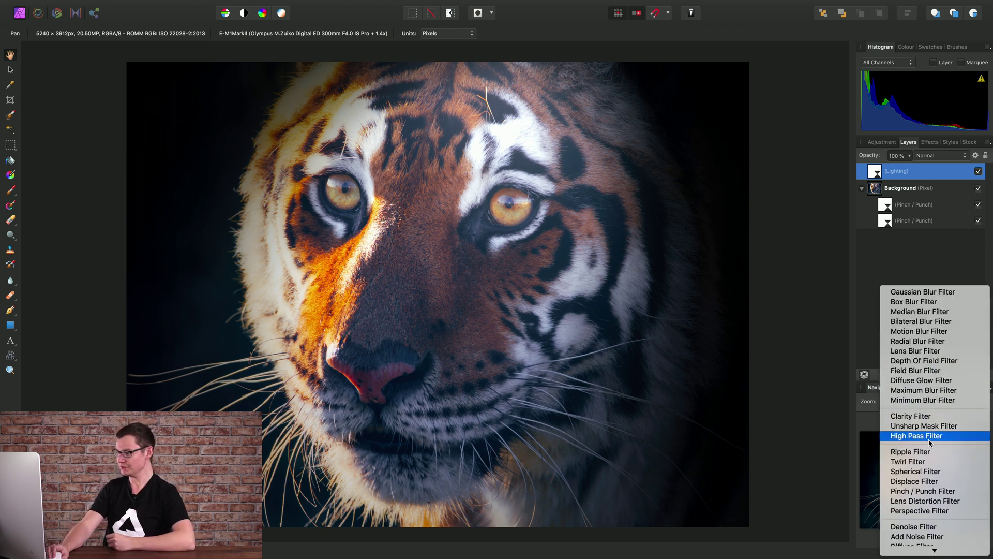
scroll(929, 442, "down", 2)
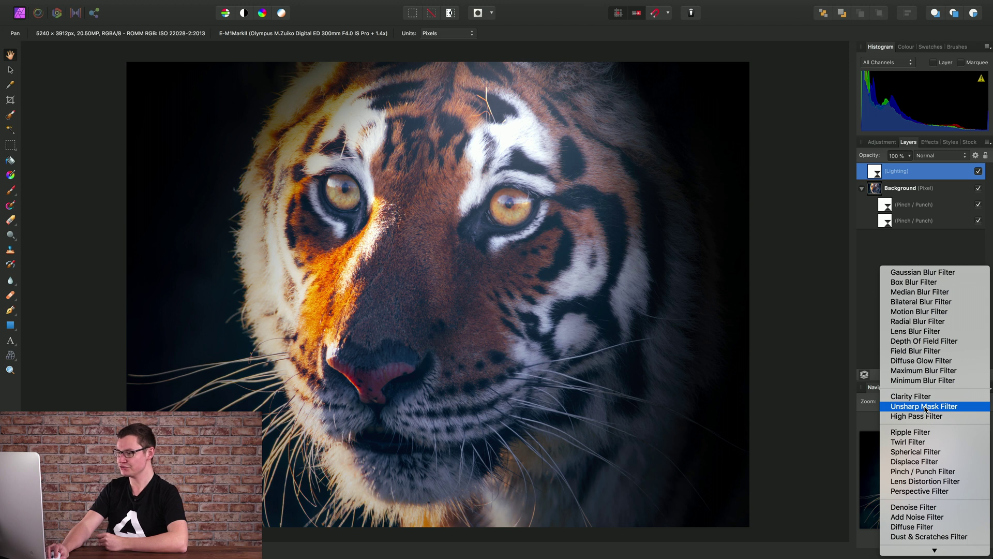
left_click(937, 406)
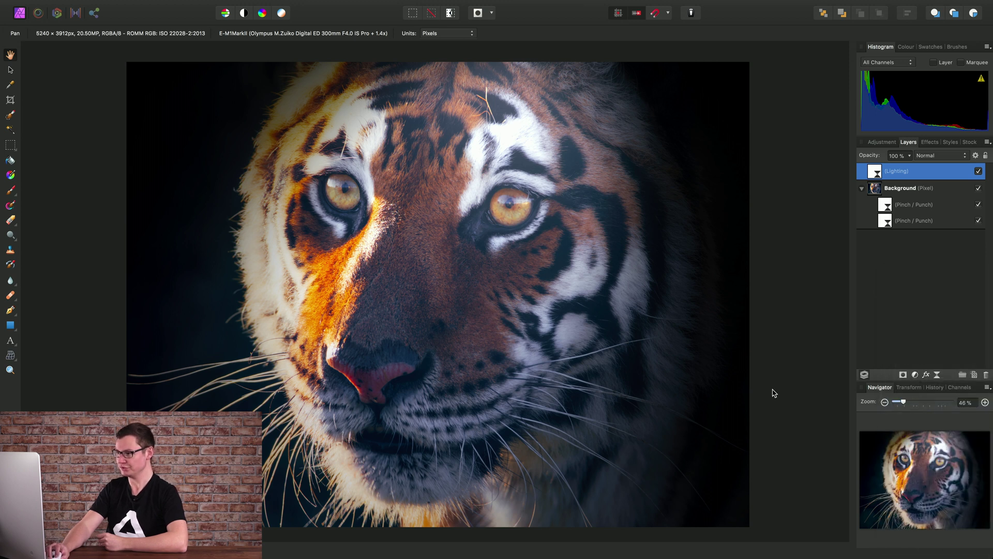
left_click_drag(776, 427, 695, 158)
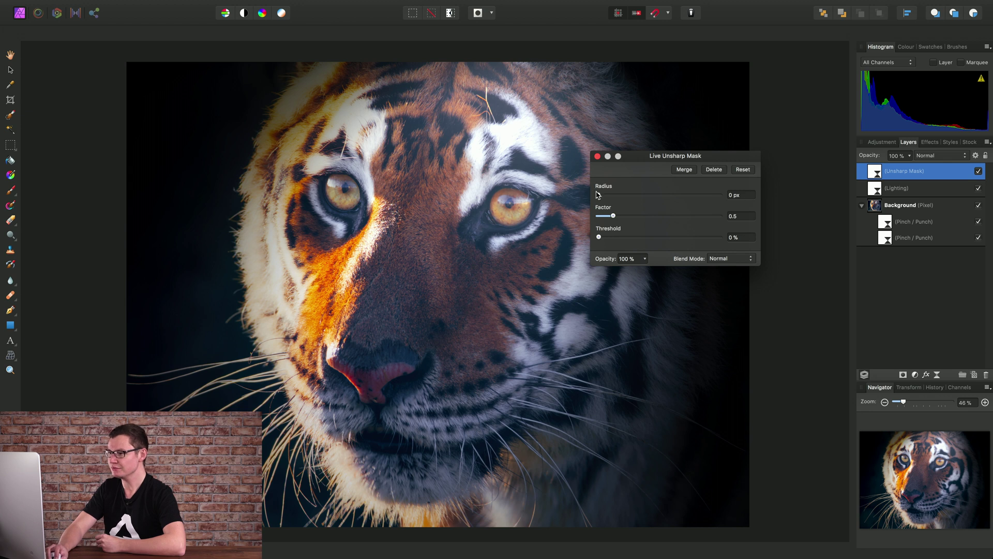
left_click_drag(597, 195, 649, 206)
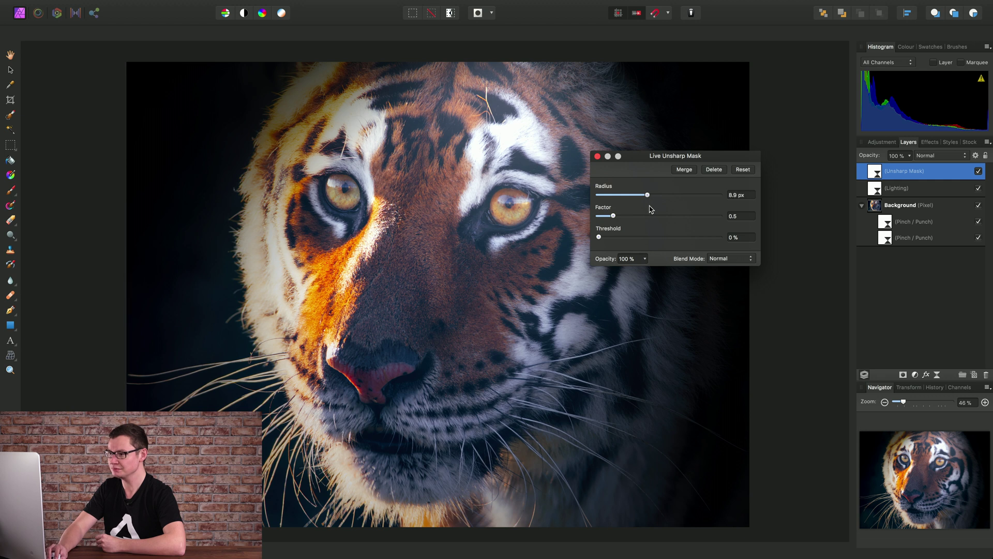
left_click_drag(613, 216, 730, 225)
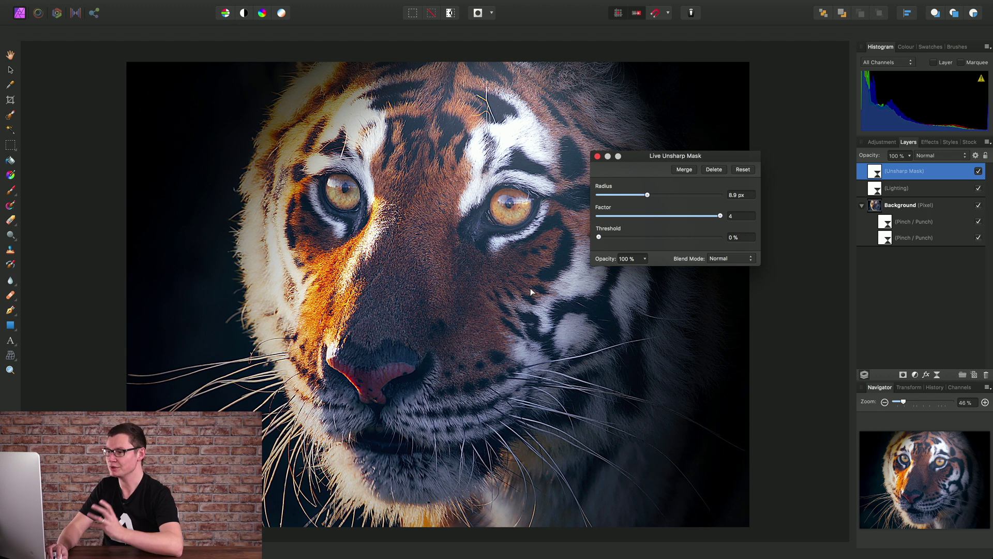
left_click(598, 157)
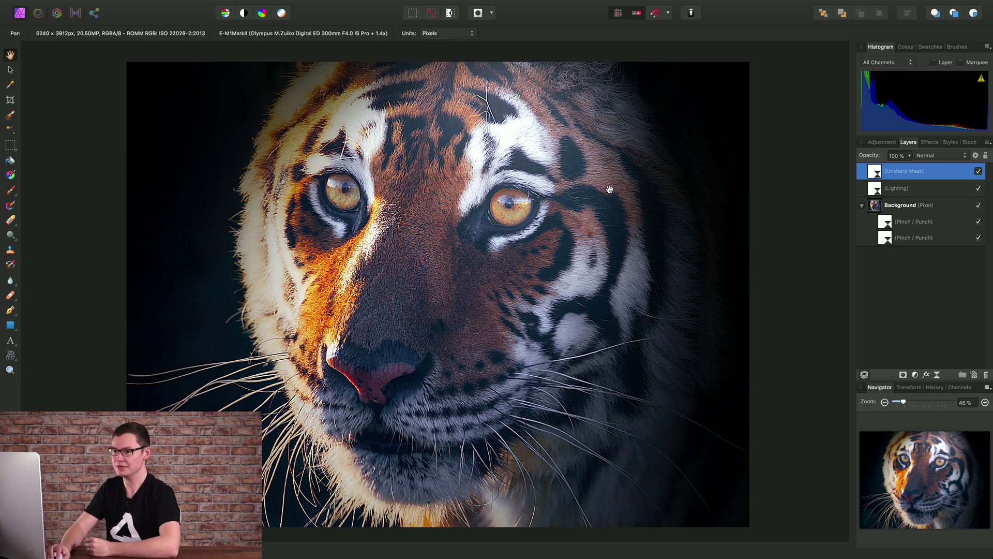
Set up the Paint Brush at about 1593 px width with 0% hardness.
left_click(12, 191)
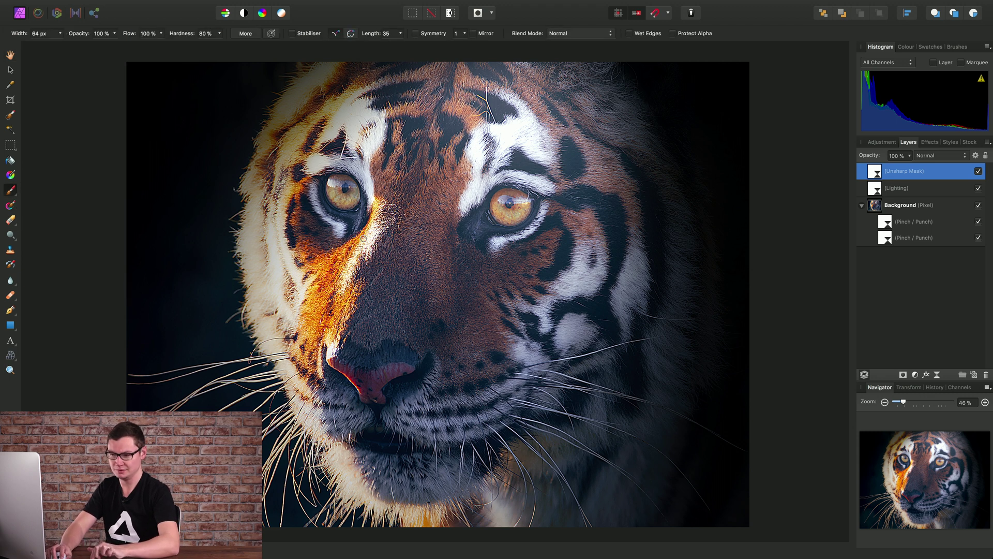
key("bracketright")
key("bracketright")
key("bracketright")
key("bracketright")
key("bracketright")
key("bracketright")
key("bracketright")
key("bracketright")
key("bracketright")
key("bracketright")
key("bracketright")
key("bracketright")
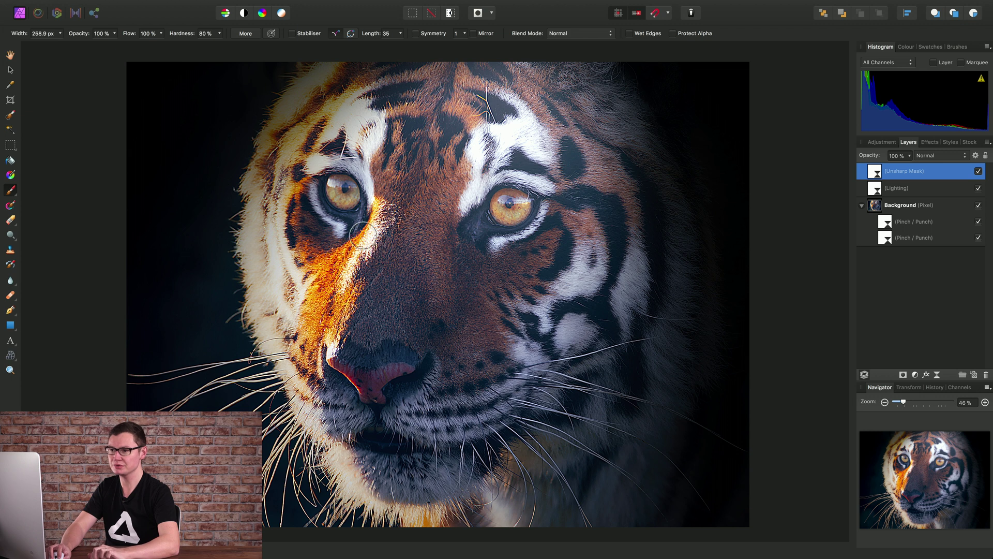
key("bracketright")
key("bracketright")
key("bracketright")
key("bracketright")
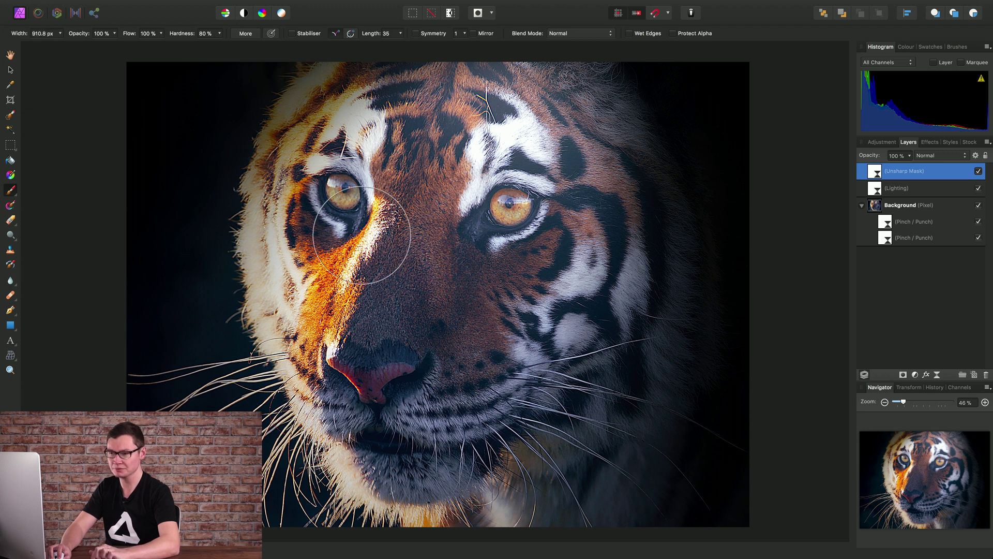
left_click(219, 34)
left_click_drag(216, 50, 147, 50)
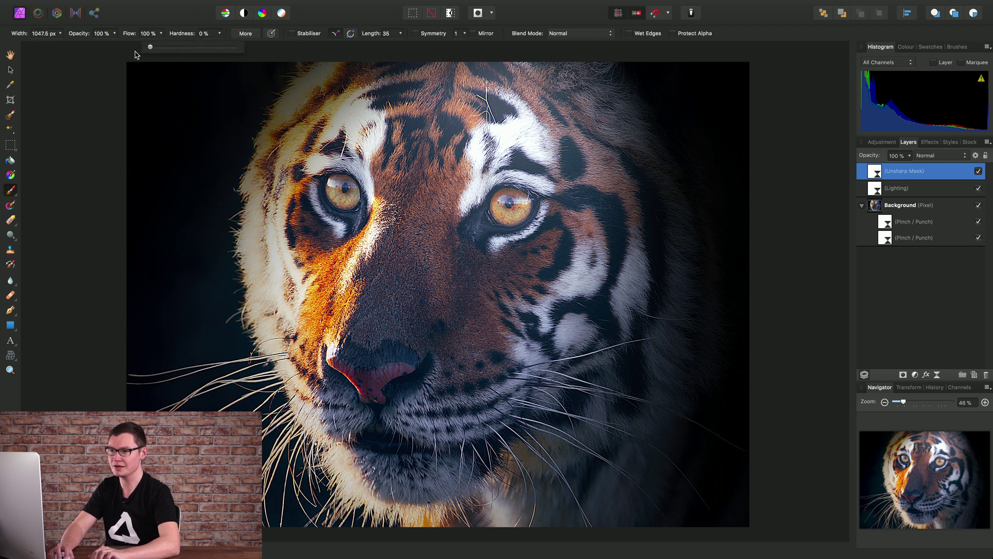
key("bracketright")
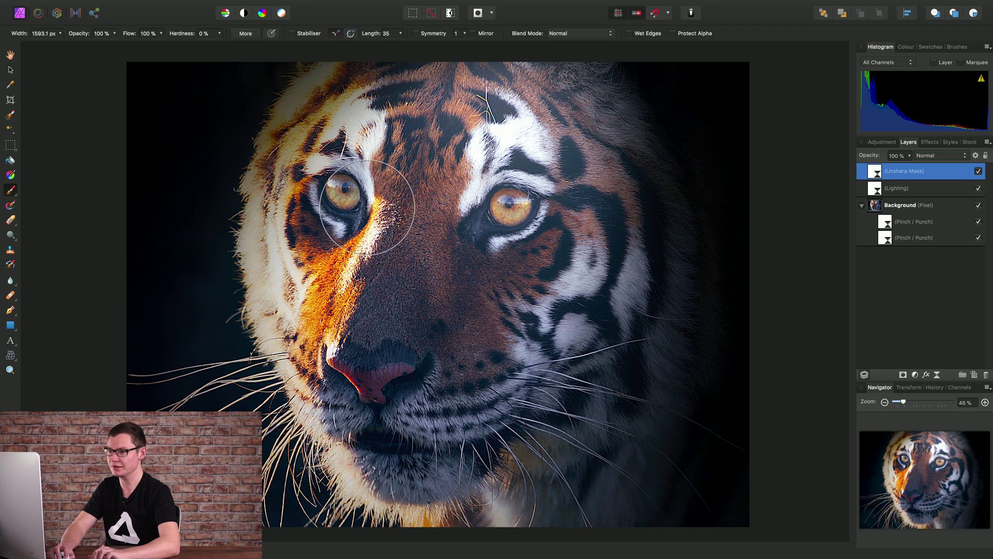
key("bracketright")
key("bracketright")
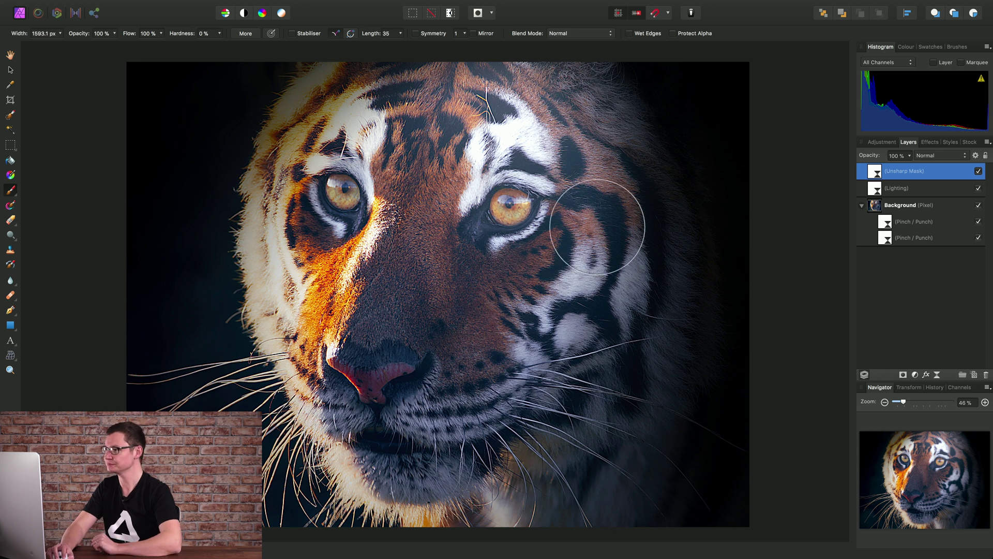
Paint black on the Unsharp Mask layer between the eyes and nose, then switch to white.
left_click(906, 46)
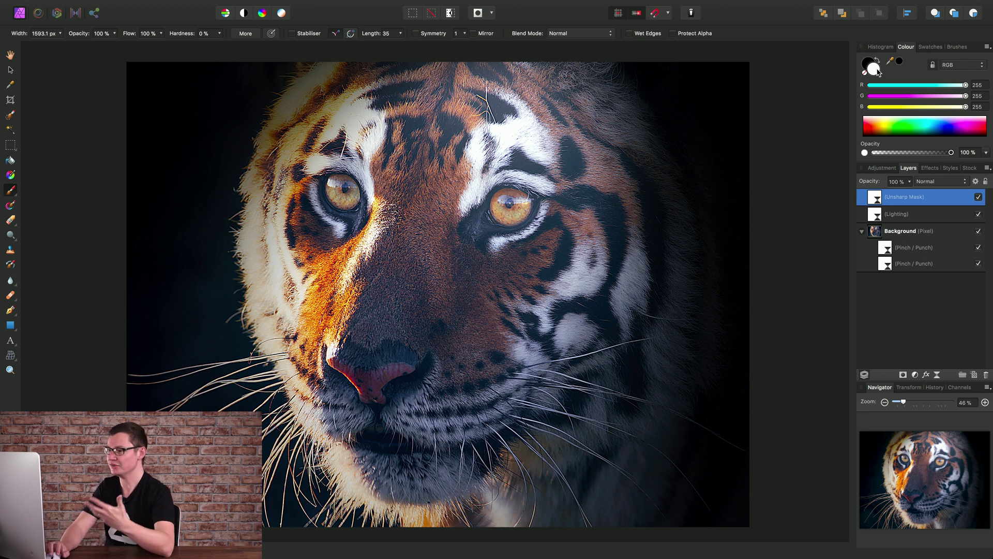
left_click(870, 64)
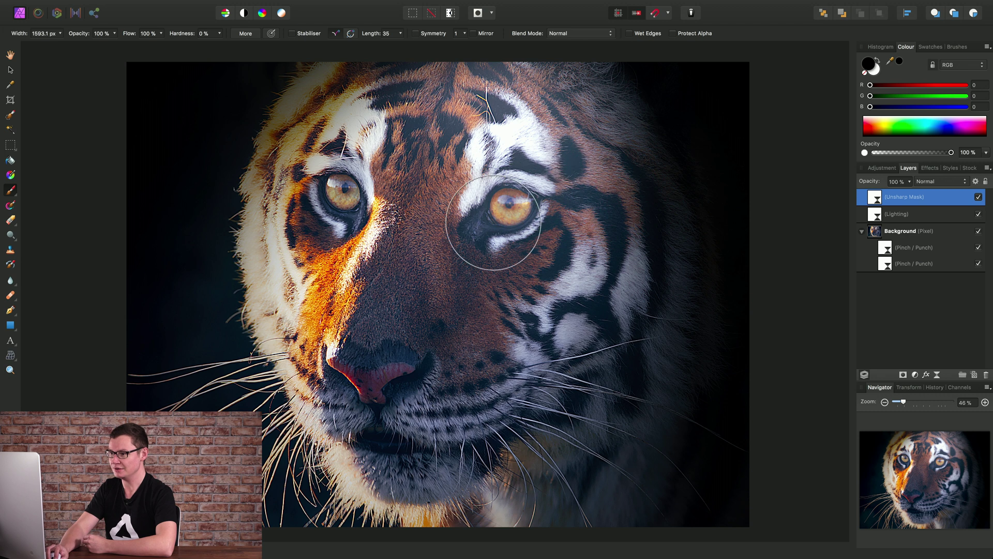
mouse_move(426, 198)
left_mouse_down()
mouse_move(385, 164)
mouse_move(336, 201)
mouse_move(392, 238)
mouse_move(464, 265)
mouse_move(502, 262)
mouse_move(487, 291)
left_mouse_up()
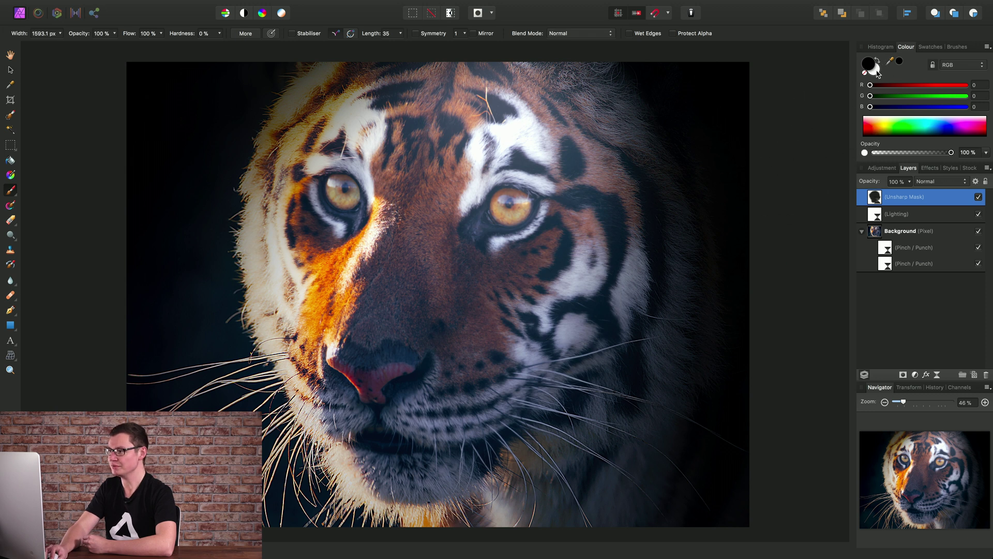
left_click(878, 74)
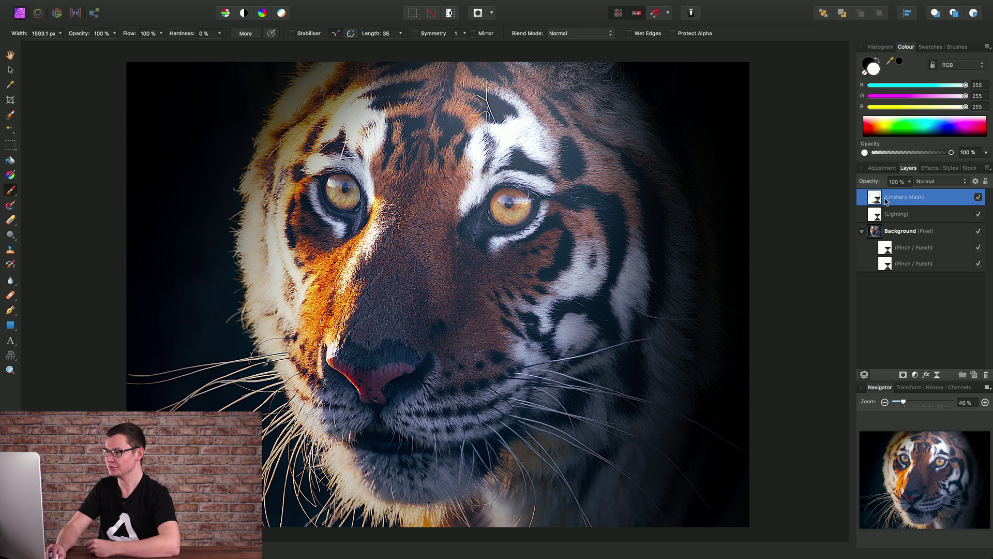
Brush black over the right cheek and muzzle to remove sharpening there.
left_click(877, 60)
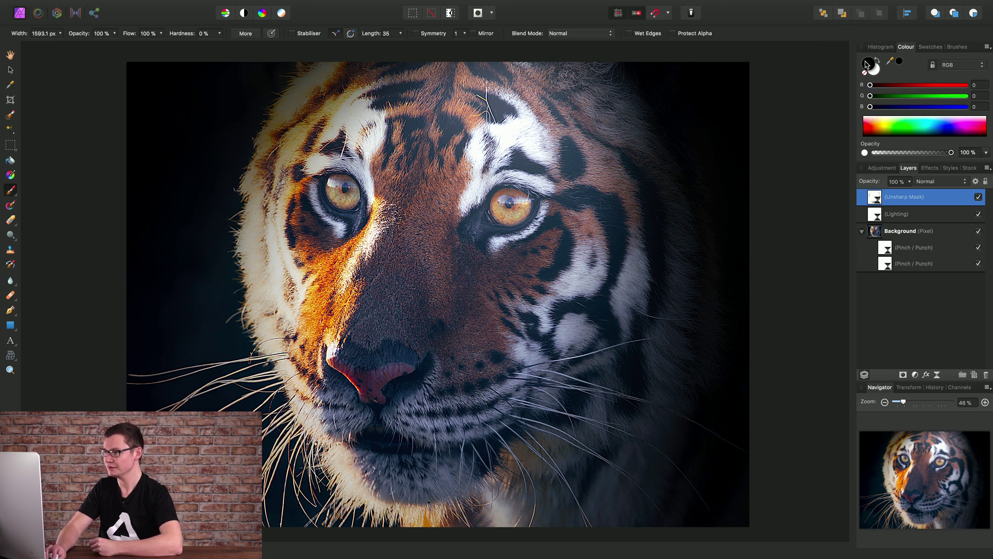
mouse_move(589, 332)
left_mouse_down()
mouse_move(673, 314)
mouse_move(635, 422)
mouse_move(468, 486)
mouse_move(477, 413)
mouse_move(446, 473)
mouse_move(352, 511)
mouse_move(340, 470)
mouse_move(203, 403)
mouse_move(153, 391)
mouse_move(226, 193)
mouse_move(188, 160)
mouse_move(238, 86)
mouse_move(217, 72)
mouse_move(182, 95)
mouse_move(192, 345)
mouse_move(307, 492)
mouse_move(536, 440)
mouse_move(689, 243)
mouse_move(654, 94)
mouse_move(483, 74)
mouse_move(397, 88)
mouse_move(404, 56)
mouse_move(369, 56)
mouse_move(428, 43)
mouse_move(620, 43)
mouse_move(639, 107)
mouse_move(659, 287)
mouse_move(582, 349)
mouse_move(443, 407)
mouse_move(490, 412)
mouse_move(382, 438)
mouse_move(261, 363)
mouse_move(217, 314)
mouse_move(255, 287)
mouse_move(229, 274)
mouse_move(450, 97)
mouse_move(515, 91)
mouse_move(523, 66)
mouse_move(463, 54)
mouse_move(279, 69)
mouse_move(405, 58)
mouse_move(537, 62)
mouse_move(535, 81)
mouse_move(565, 100)
left_mouse_up()
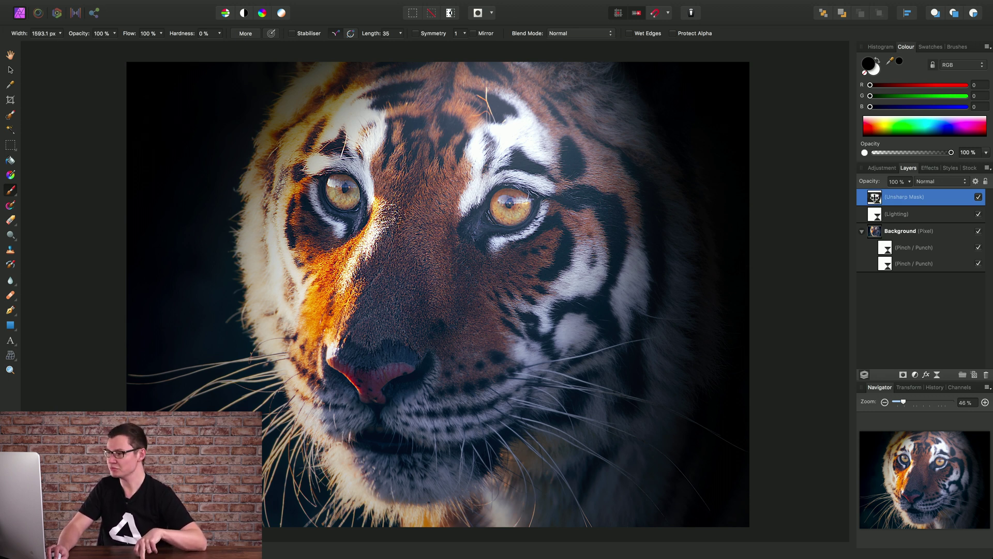
View the Unsharp Mask mask alone and paint out its white top-right, bottom and left edges.
left_click(874, 197, "alt")
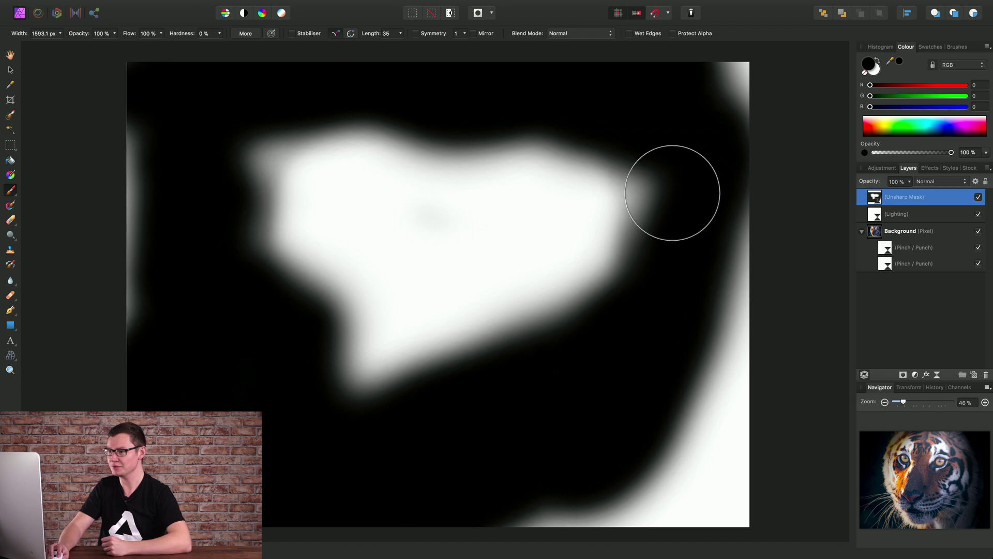
mouse_move(732, 189)
left_mouse_down()
mouse_move(757, 90)
mouse_move(715, 104)
mouse_move(785, 60)
left_mouse_up()
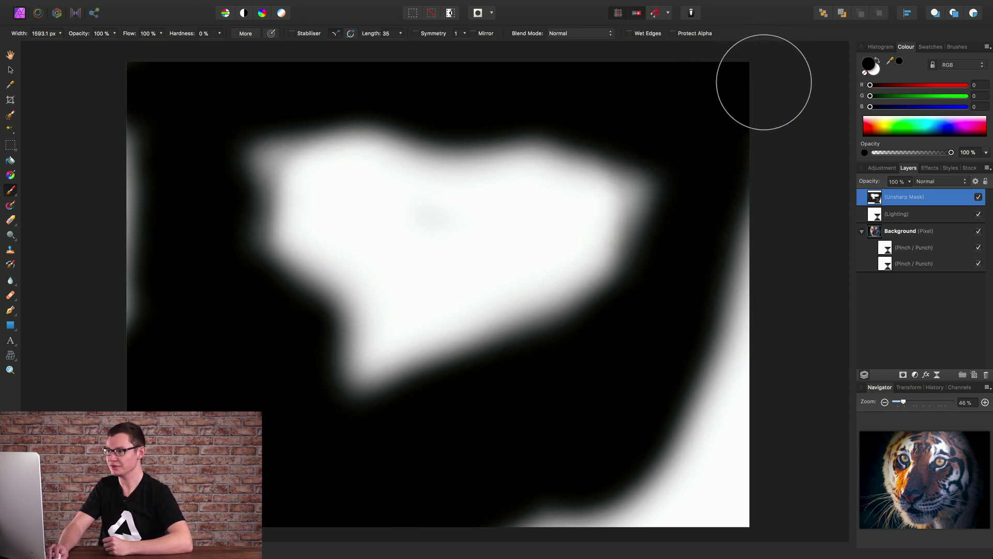
mouse_move(719, 358)
left_mouse_down()
mouse_move(722, 504)
mouse_move(753, 400)
mouse_move(738, 508)
mouse_move(755, 508)
mouse_move(423, 538)
mouse_move(358, 530)
left_mouse_up()
mouse_move(144, 277)
left_mouse_down()
mouse_move(162, 215)
mouse_move(128, 191)
mouse_move(108, 141)
mouse_move(114, 109)
left_mouse_up()
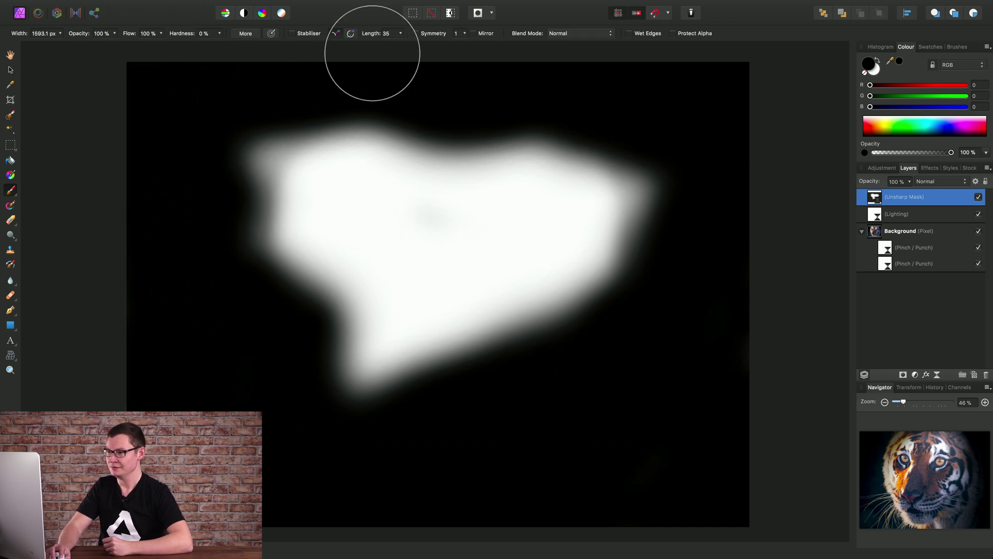
mouse_move(433, 253)
left_mouse_down()
mouse_move(492, 226)
mouse_move(529, 313)
mouse_move(400, 252)
mouse_move(489, 275)
left_mouse_up()
key("ctrl+z")
key("ctrl+z")
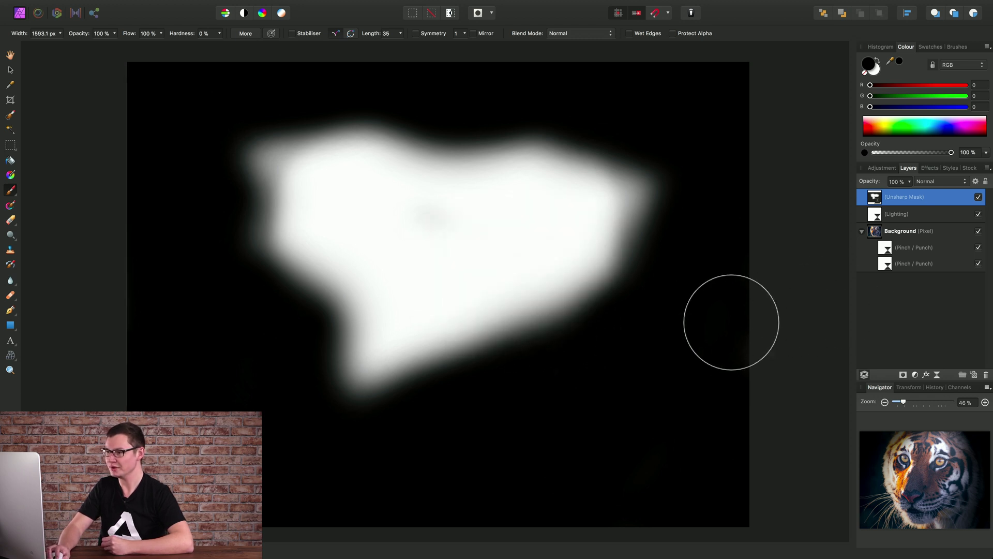
Return to the full image on the Lighting layer with white as the painting colour.
left_click(877, 215)
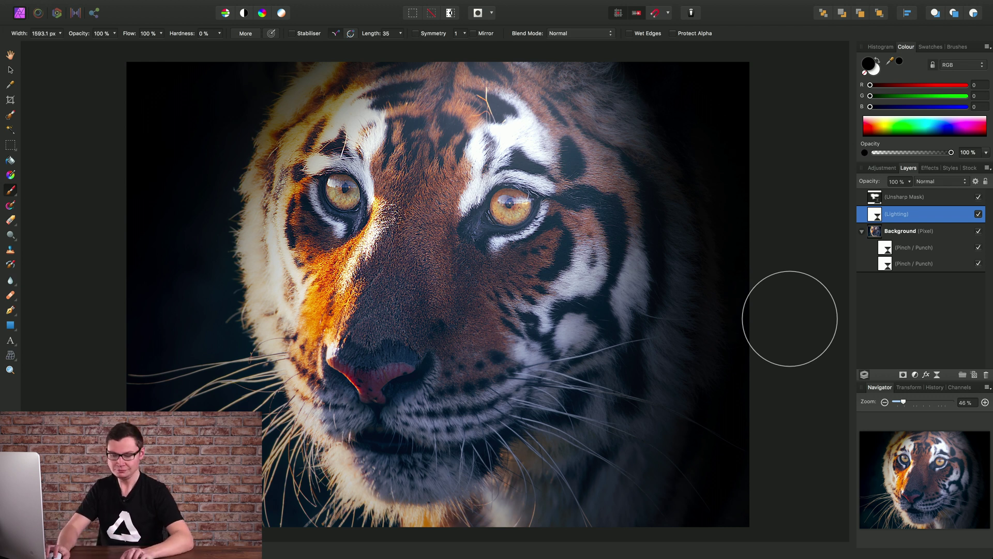
left_click(11, 55)
key("x")
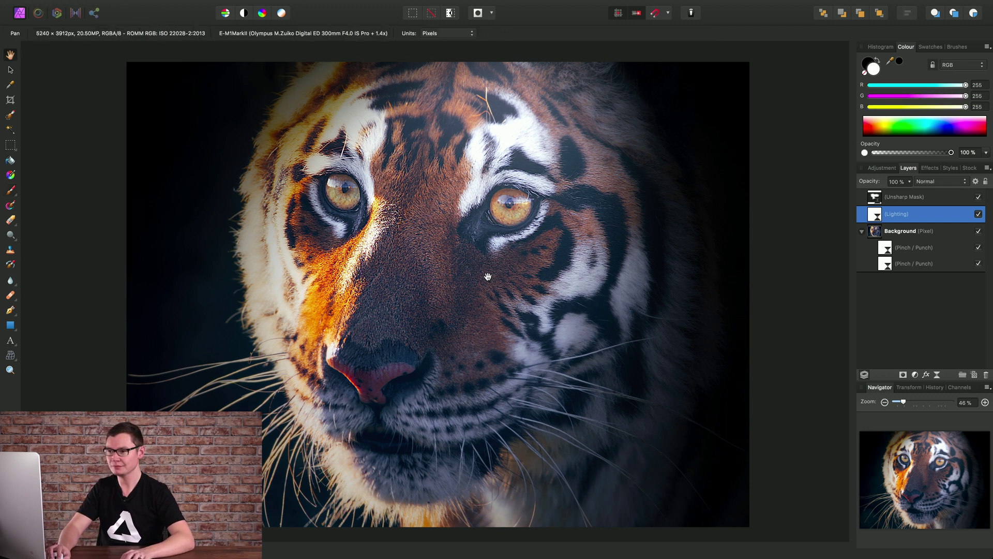
Raise the Lighting spotlight to 68% distance and 84.3° azimuth, then close its settings.
double_click(875, 216)
left_click_drag(775, 195, 784, 145)
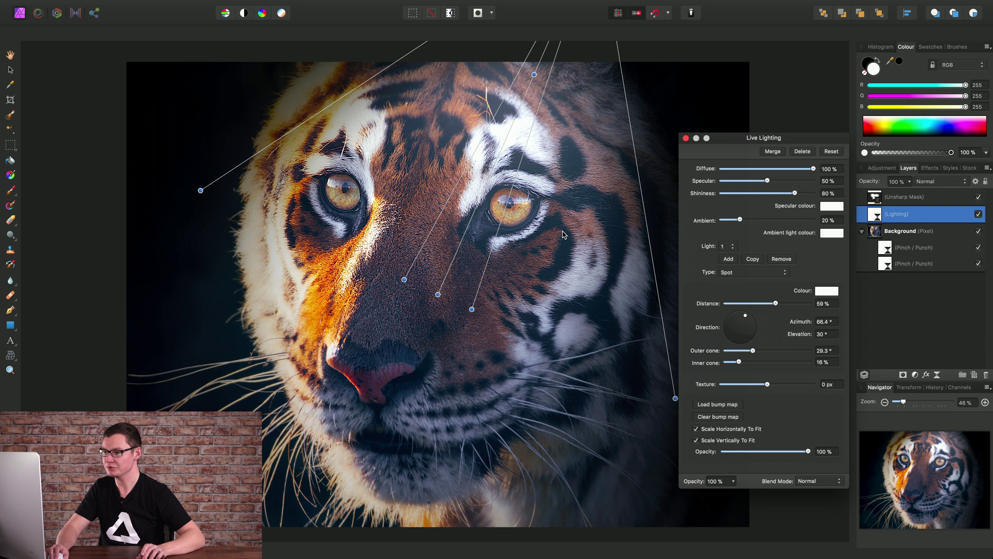
scroll(563, 235, "down", 3)
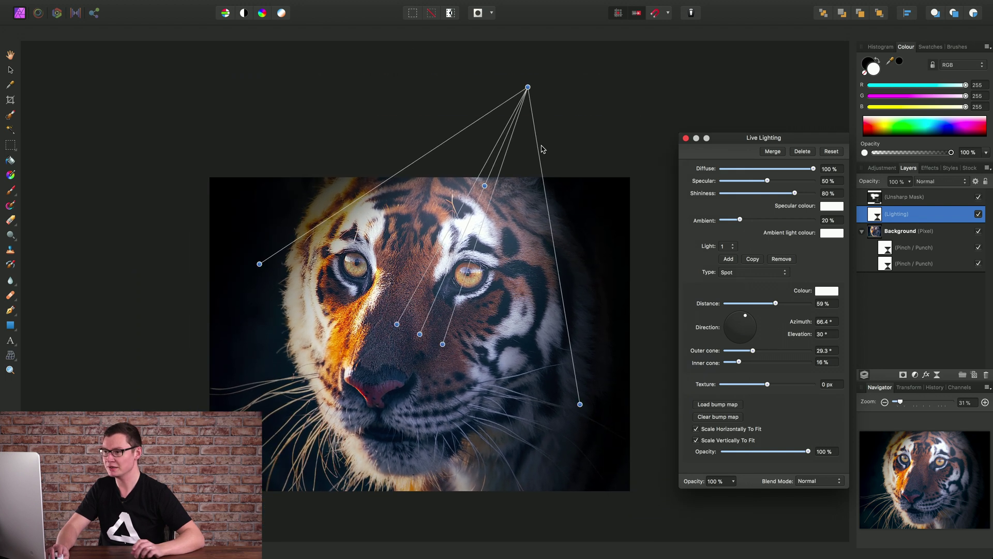
left_click_drag(527, 88, 566, 55)
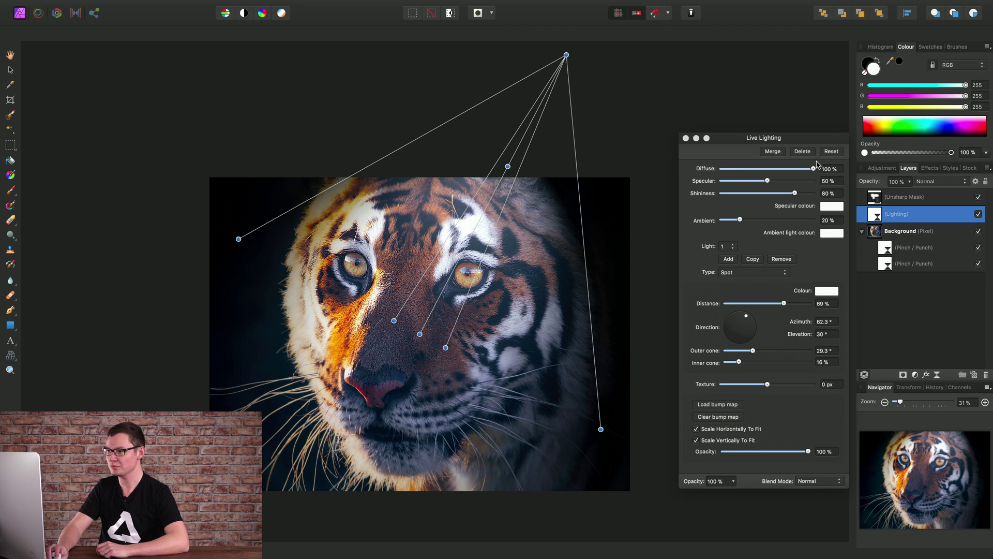
mouse_move(566, 55)
left_mouse_down()
mouse_move(623, 62)
mouse_move(561, 82)
mouse_move(573, 22)
mouse_move(558, 51)
left_mouse_up()
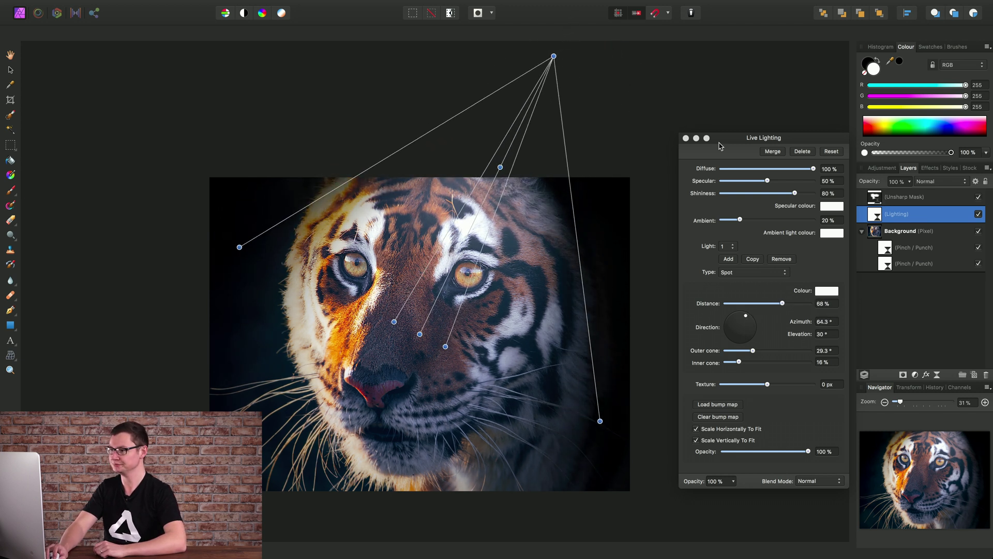
left_click(685, 139)
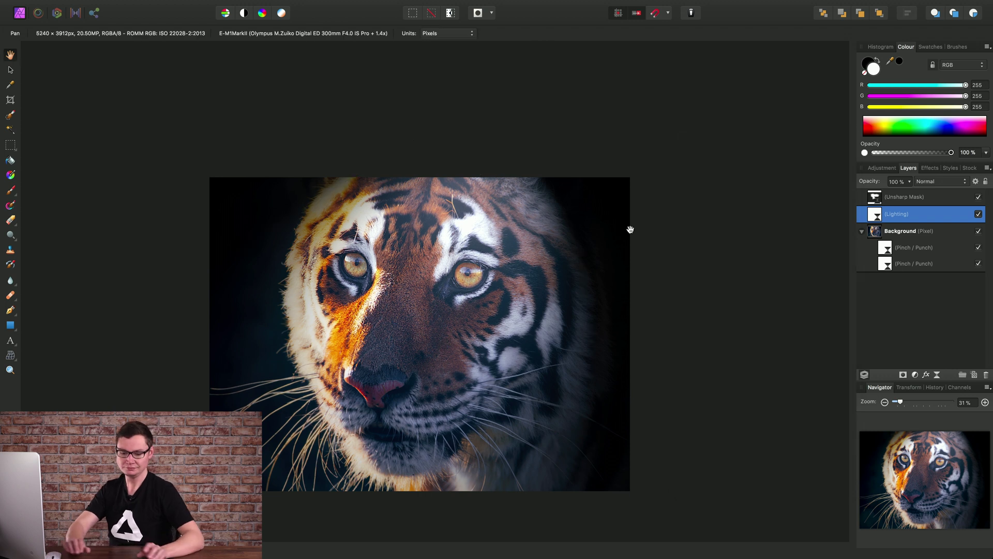
scroll(630, 229, "up", 2)
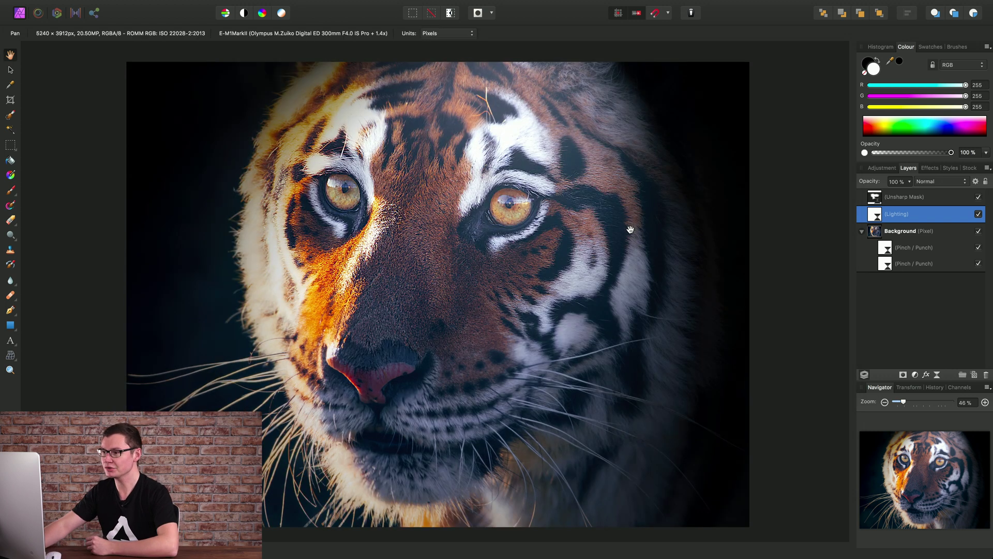